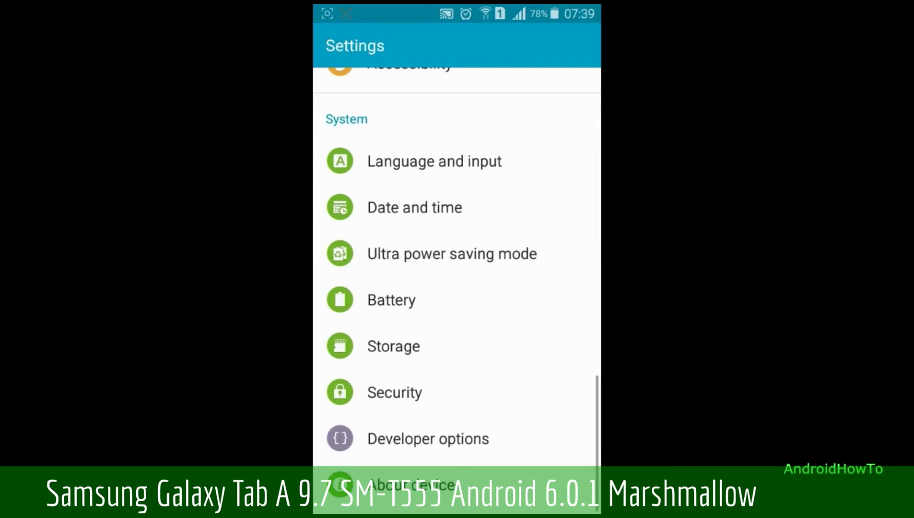
# Step: Open the phone's Developer options and switch USB debugging off and on again
pyautogui.scroll(10, 456, 268)
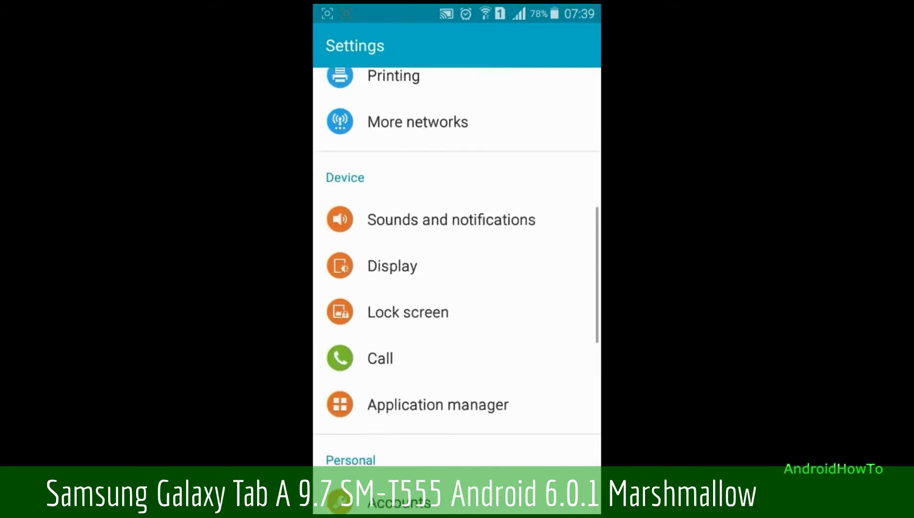
pyautogui.scroll(-8, 456, 269)
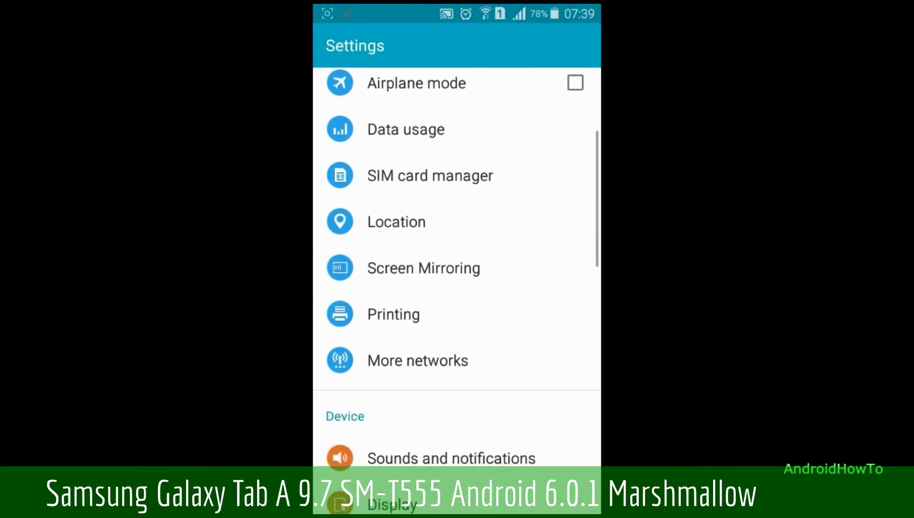
pyautogui.scroll(-8, 457, 269)
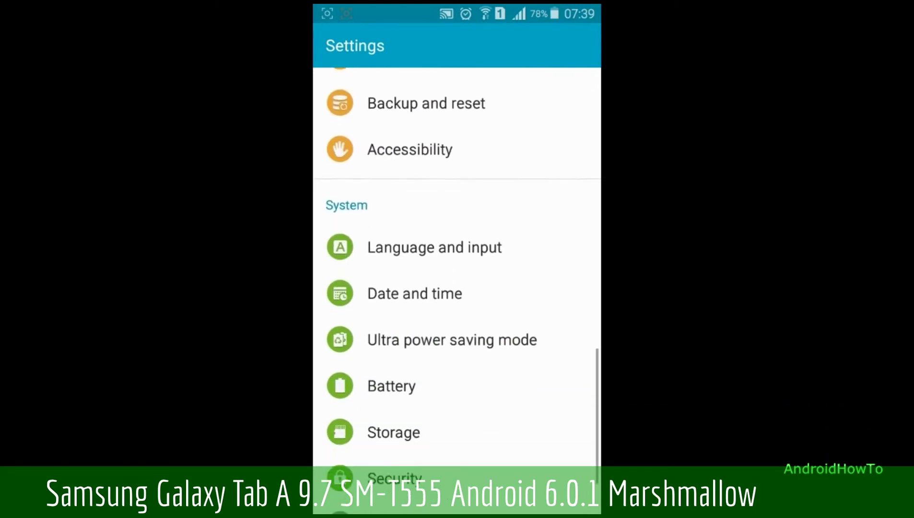
pyautogui.scroll(-1, 456, 269)
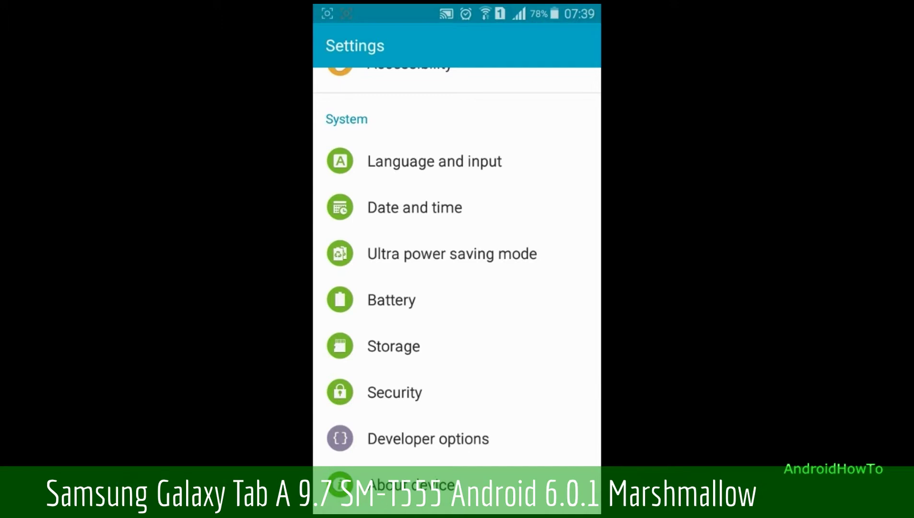
pyautogui.click(427, 439)
pyautogui.scroll(-4, 457, 268)
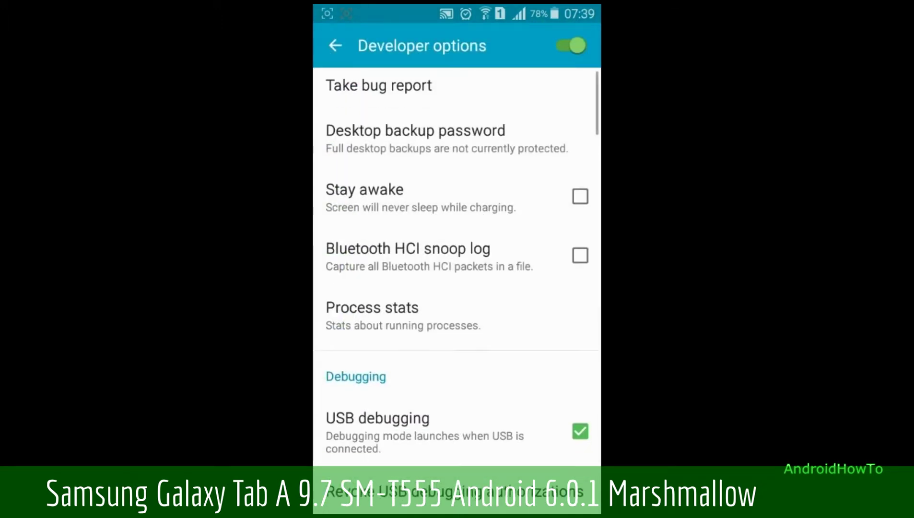
pyautogui.click(432, 251)
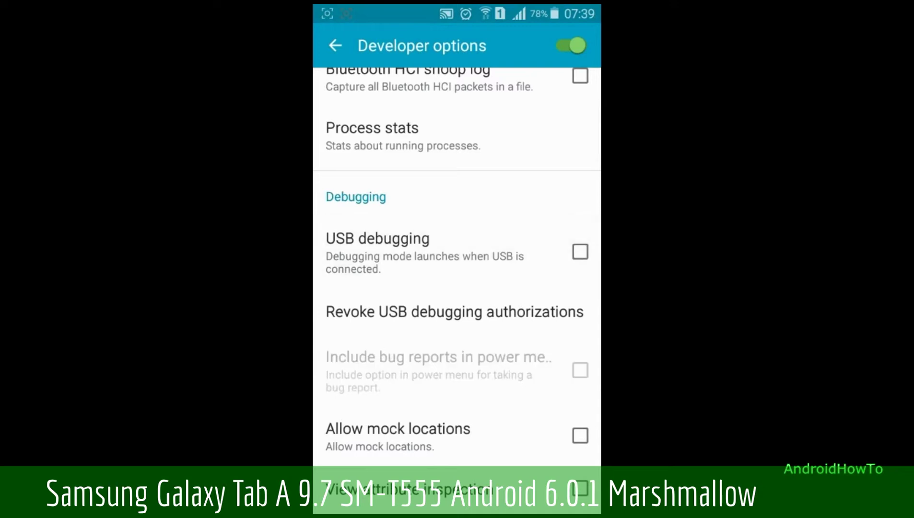
pyautogui.click(432, 252)
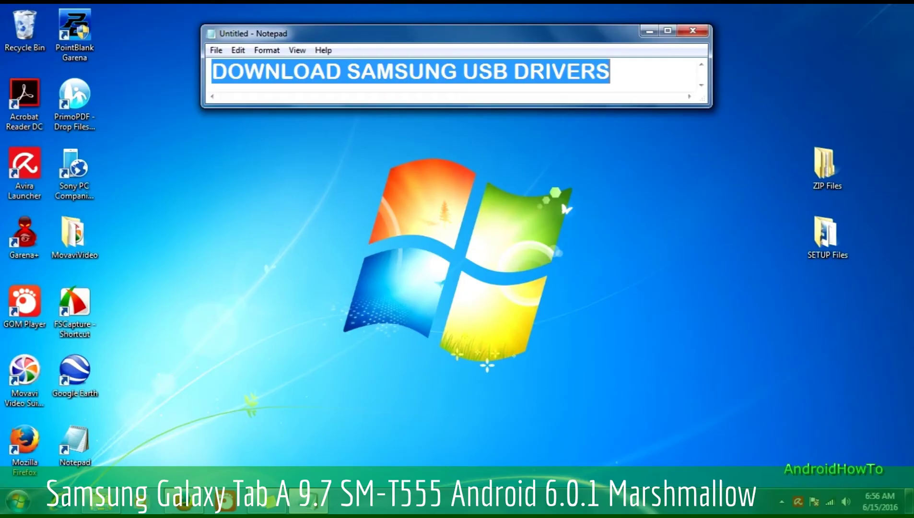
# Step: Switch to Firefox and download SAMSUNG_USB_Driver_for_Mobile_Phones.zip from the Samsung Developers page, saving it to disk
pyautogui.click(184, 504)
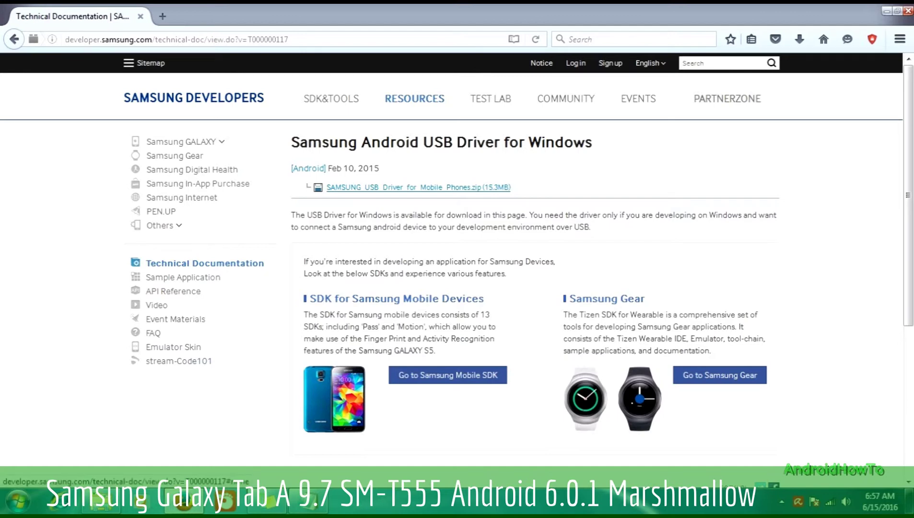
pyautogui.moveTo(511, 188); pyautogui.dragTo(326, 188)
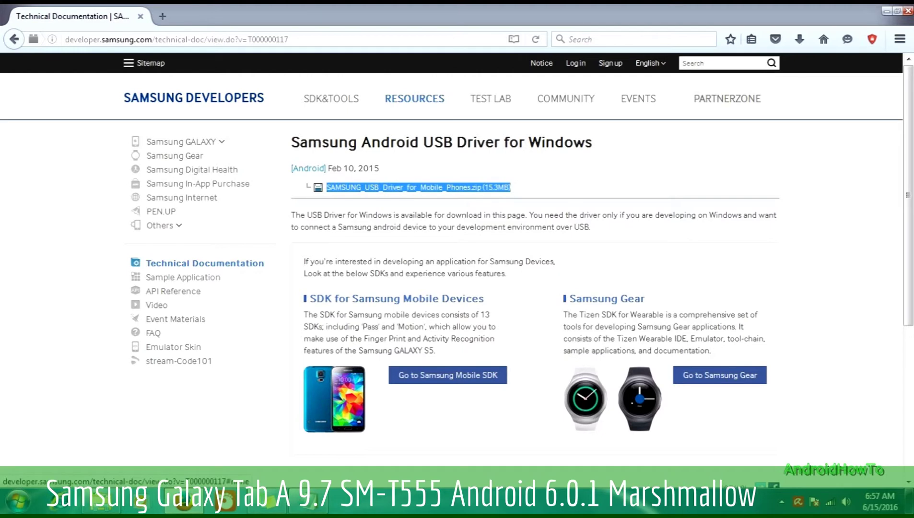
pyautogui.click(331, 188)
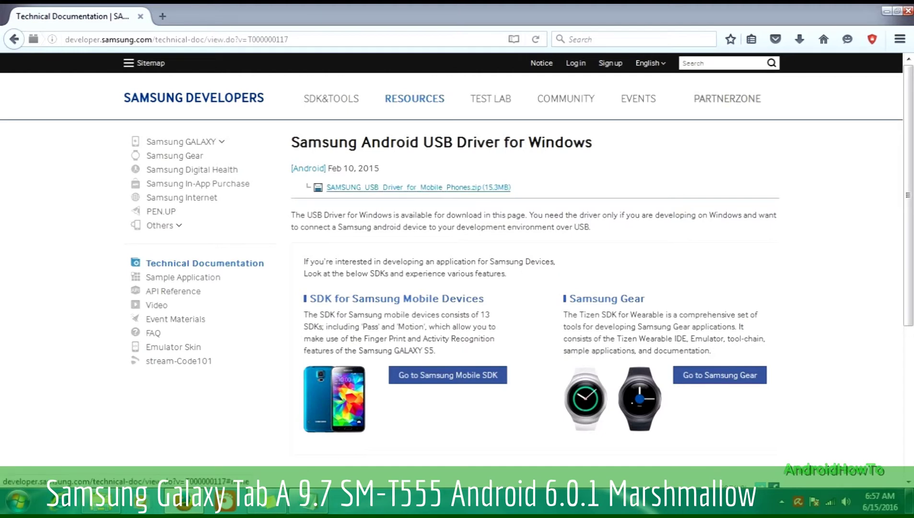
pyautogui.click(331, 187)
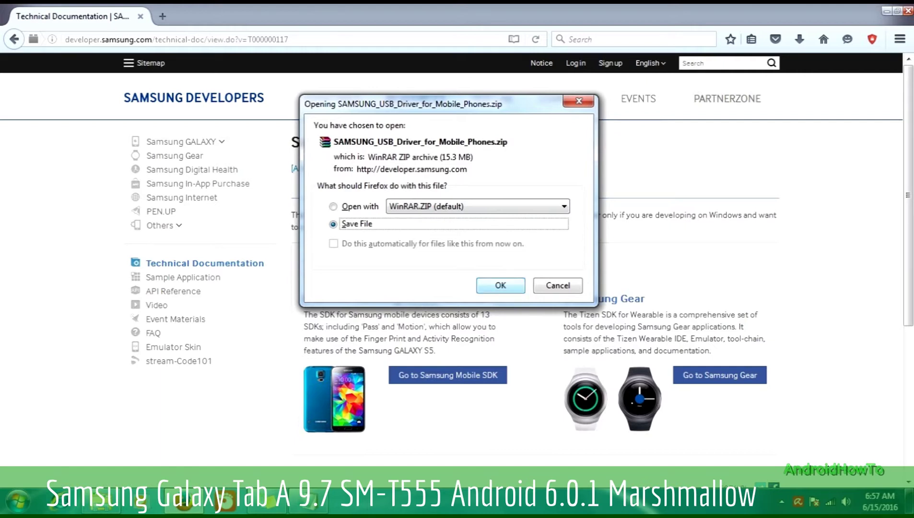
pyautogui.click(500, 285)
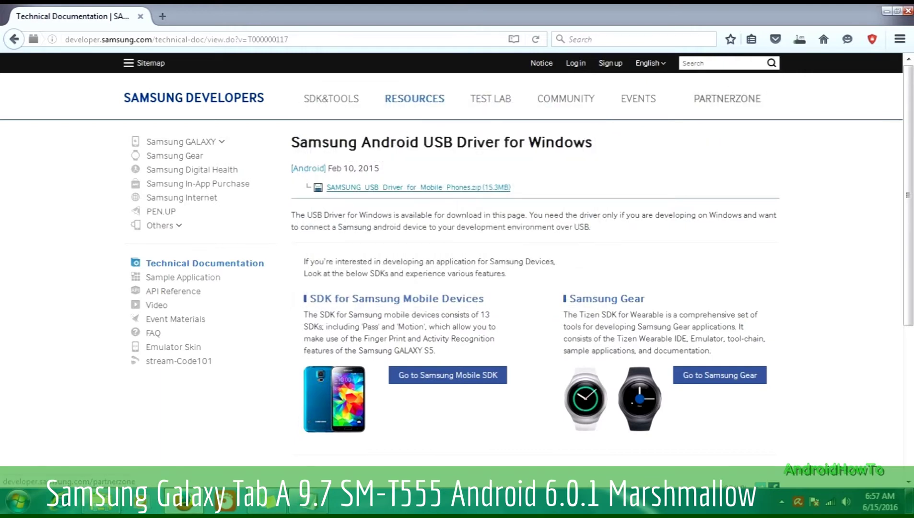
# Step: Extract SAMSUNG_USB_Driver_for_Mobile_Phones.exe from the downloaded archive into the SETUP Files folder on the desktop, and close WinRAR
pyautogui.click(799, 39)
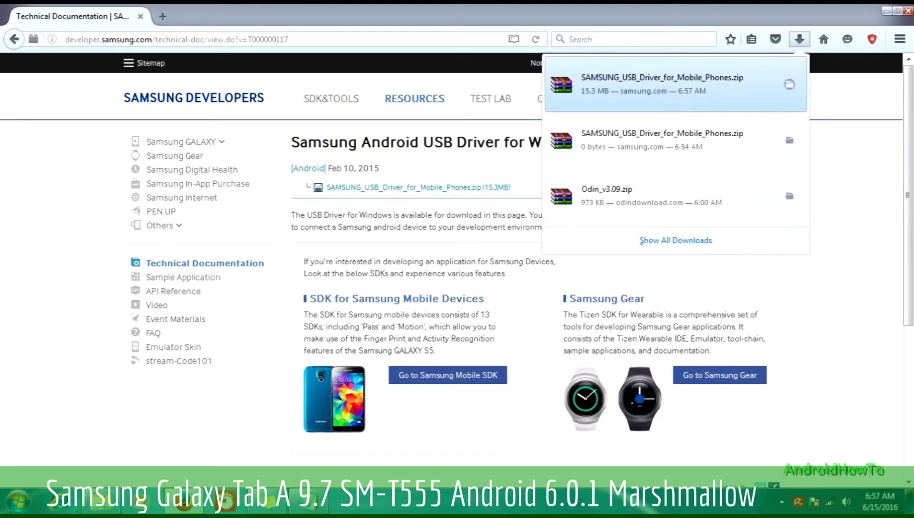
pyautogui.click(661, 84)
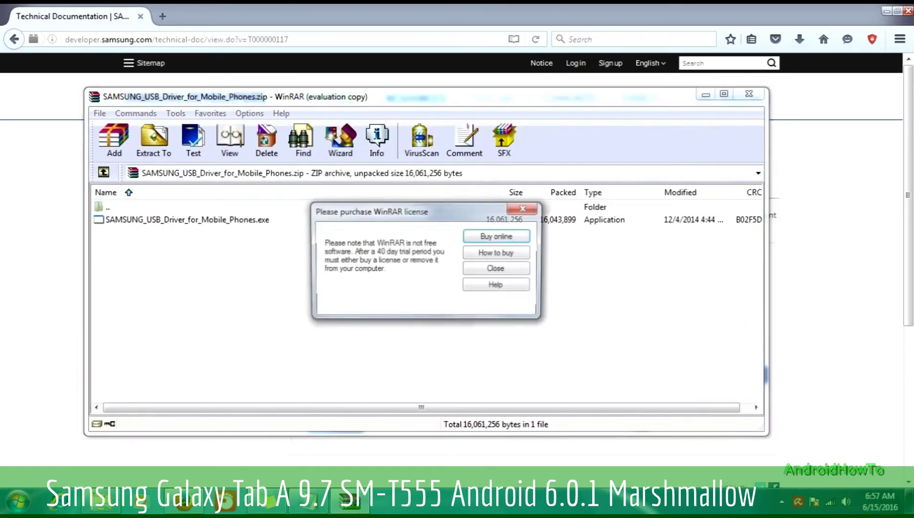
pyautogui.click(498, 269)
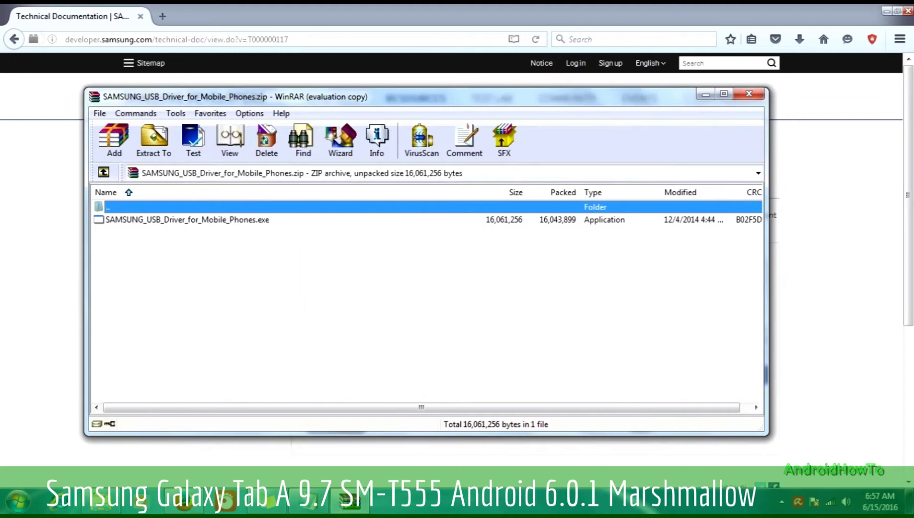
pyautogui.click(187, 220)
pyautogui.click(154, 141)
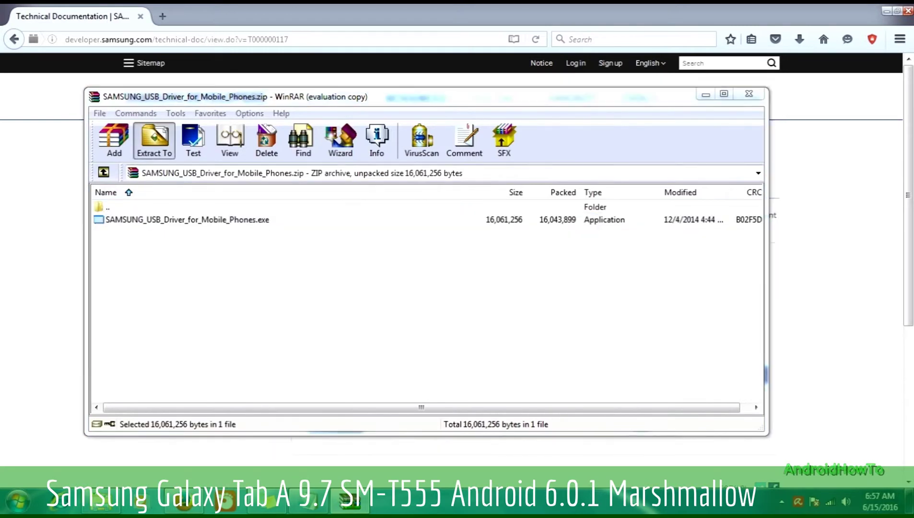
pyautogui.click(466, 274)
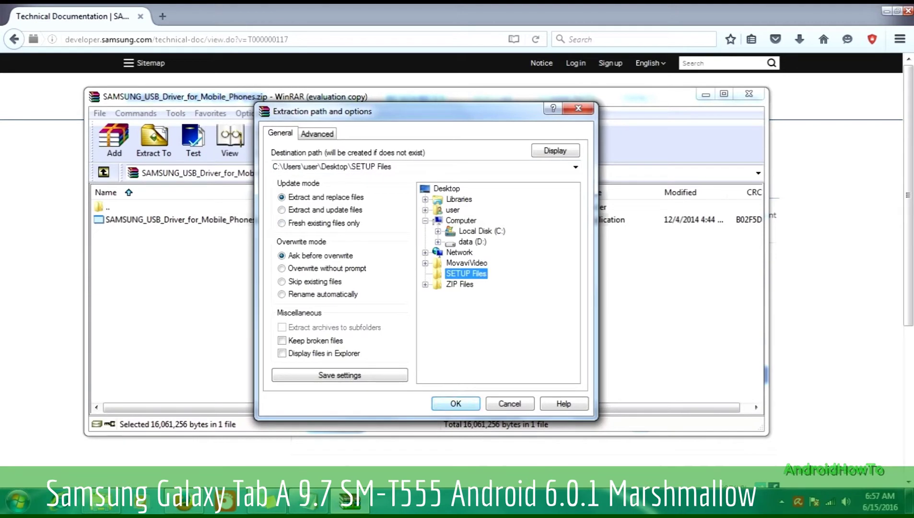
pyautogui.click(456, 403)
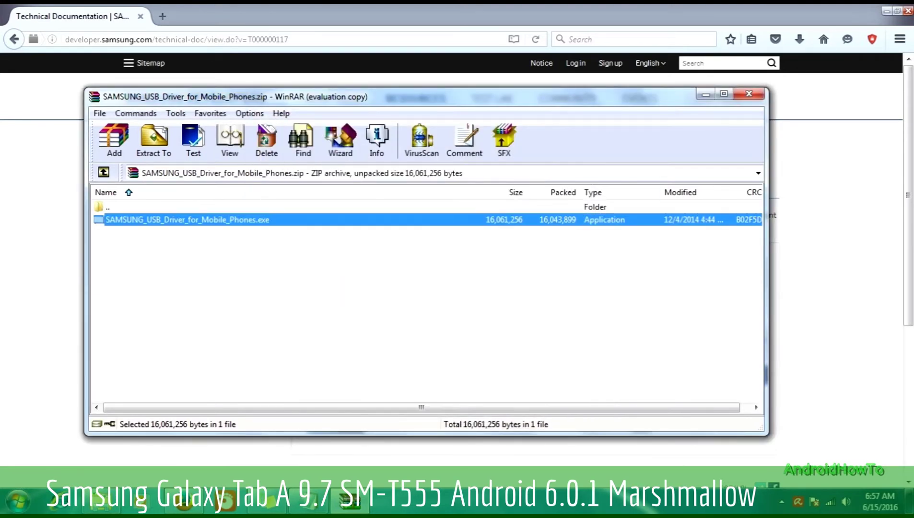
pyautogui.click(749, 94)
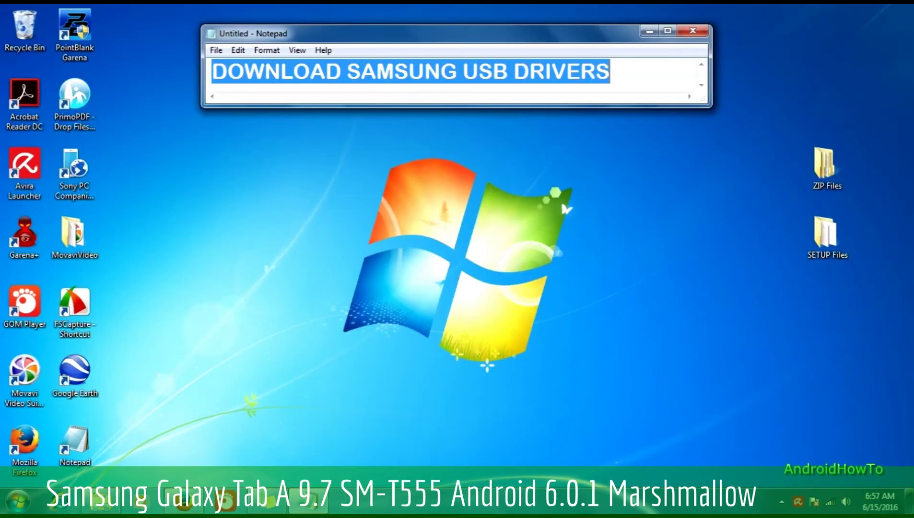
# Step: Install the Samsung USB driver from the SETUP Files folder with US English, United States of America and the default location
pyautogui.doubleClick(827, 235)
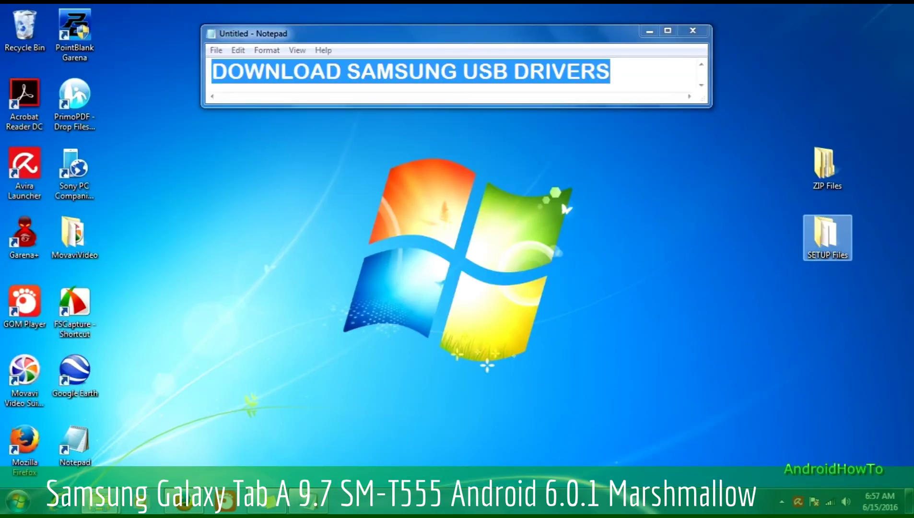
pyautogui.doubleClick(458, 226)
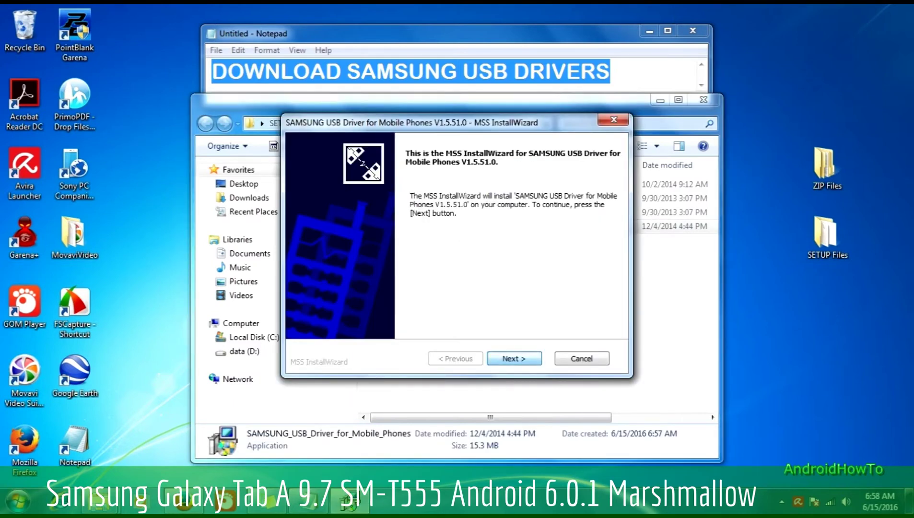
pyautogui.click(514, 358)
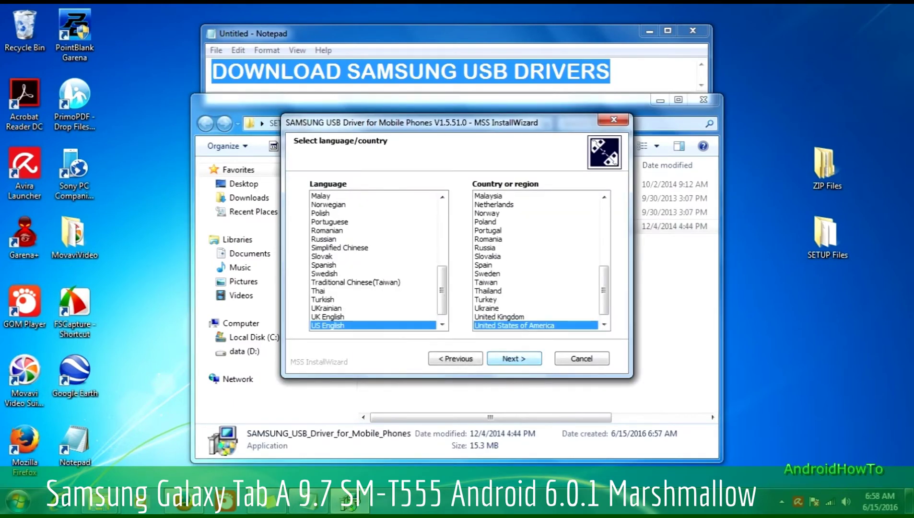
pyautogui.click(514, 359)
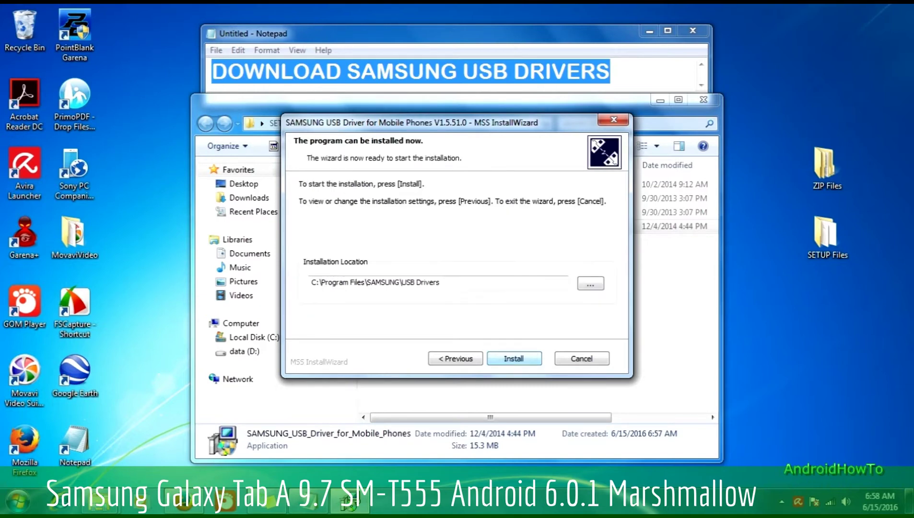
pyautogui.press('Return')
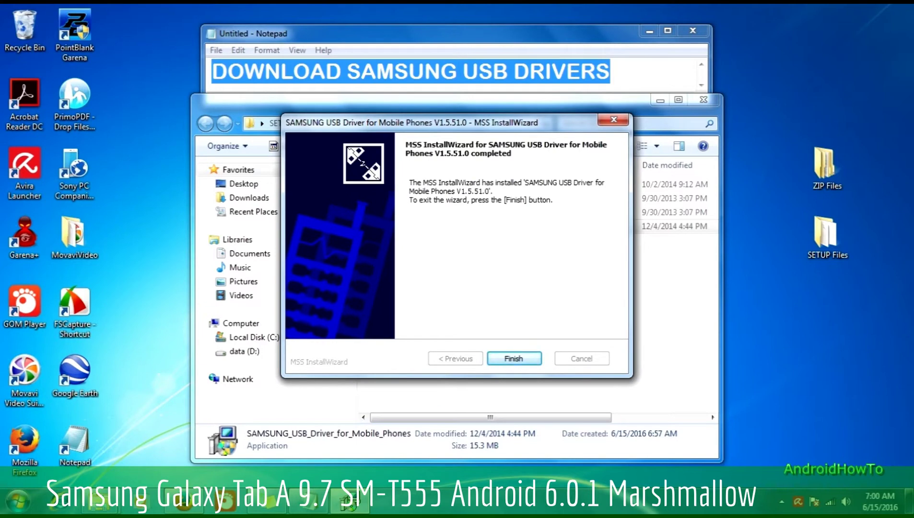
pyautogui.press('Return')
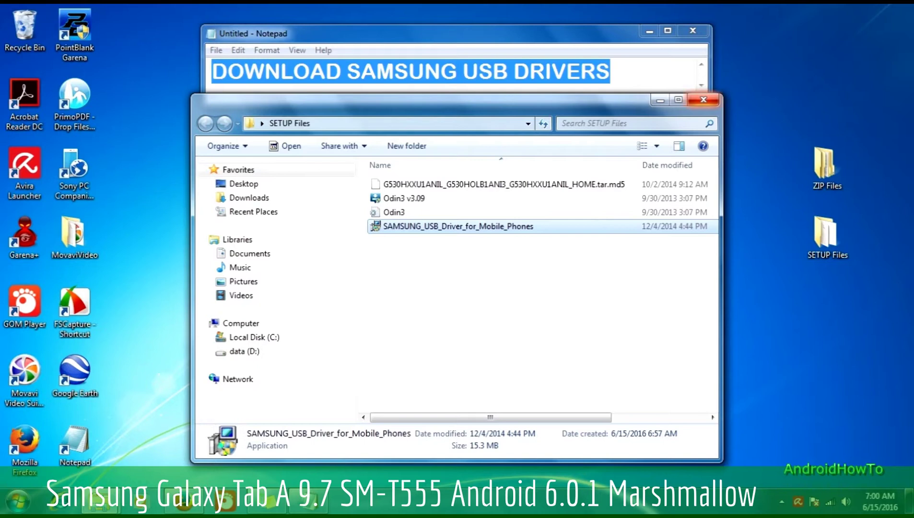
pyautogui.click(704, 100)
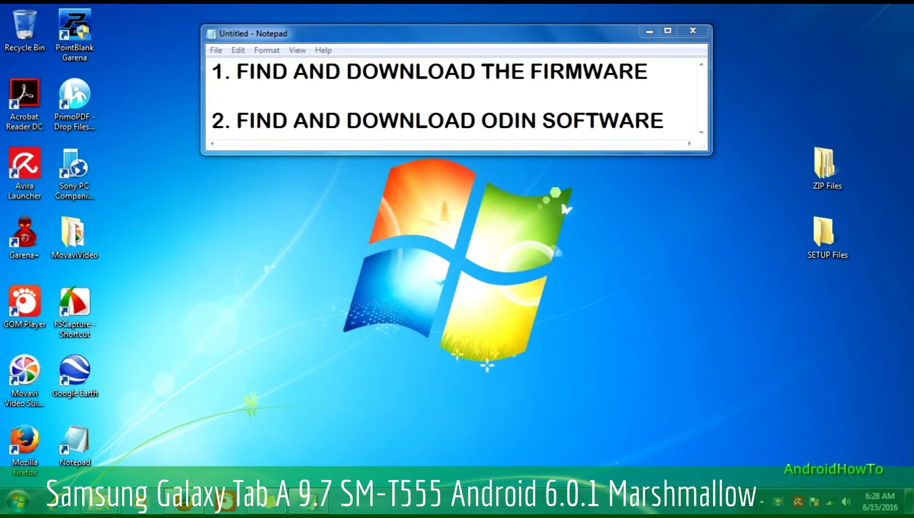
# Step: Look up the firmware for model SM-G530H (GALAXY GRAND PRIME) on the SamMobile firmware page in Firefox
pyautogui.moveTo(211, 72); pyautogui.dragTo(647, 72)
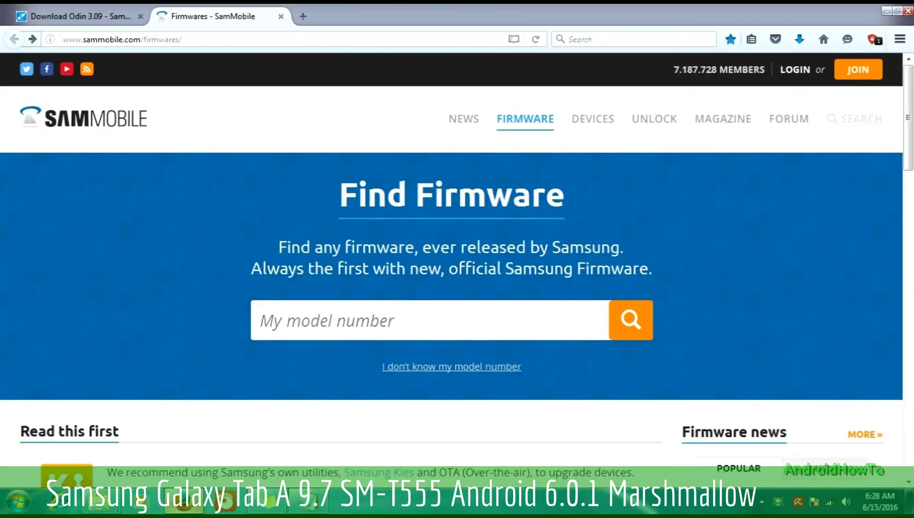
pyautogui.click(261, 321)
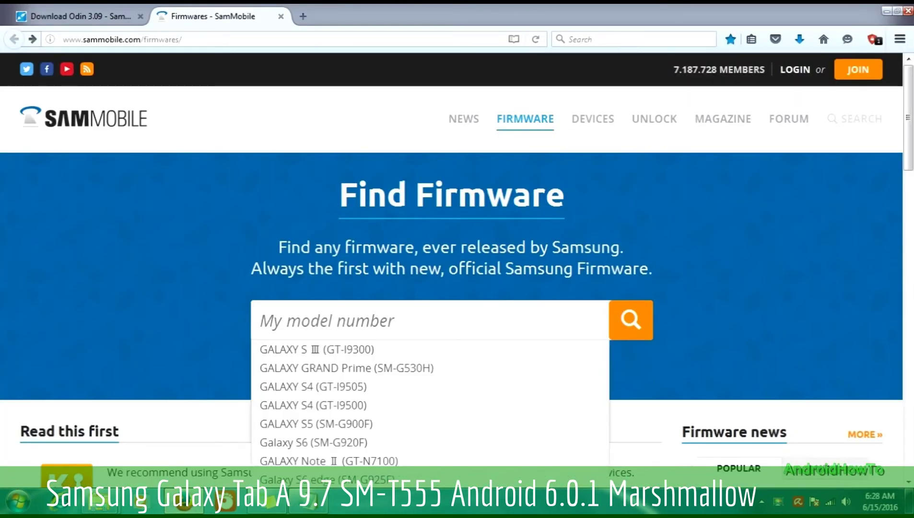
pyautogui.write('SM-')
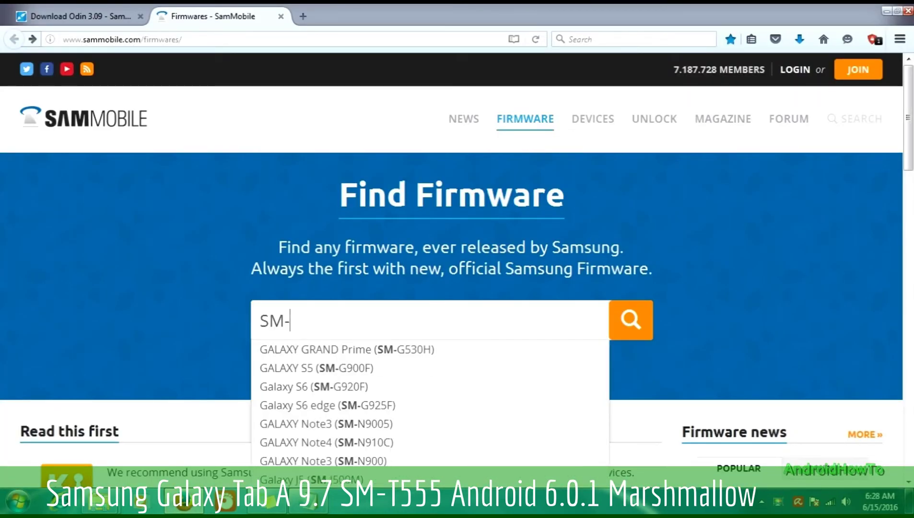
pyautogui.write('G530H')
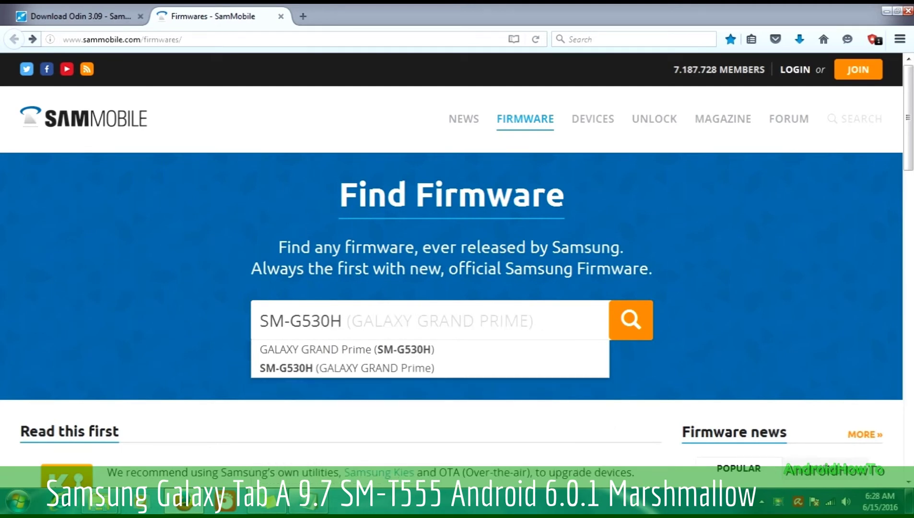
pyautogui.press('Down')
pyautogui.press('Down')
pyautogui.press('Return')
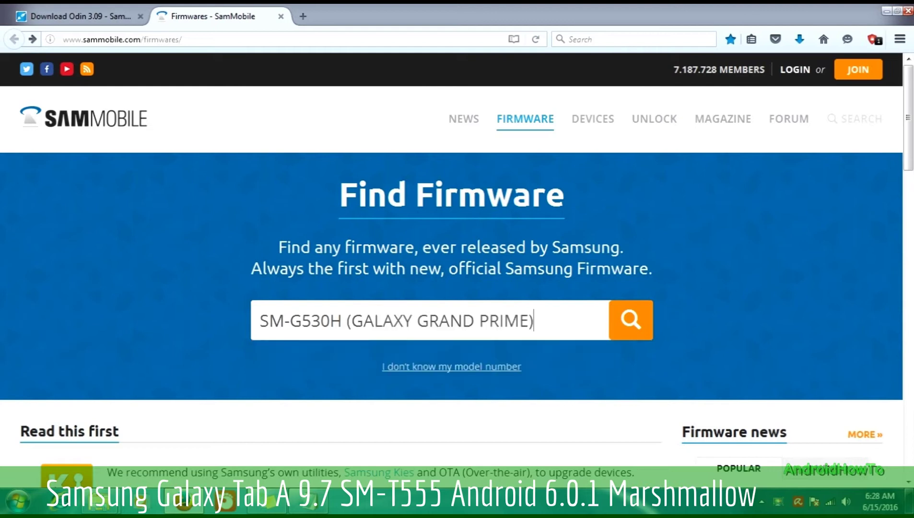
pyautogui.press('Return')
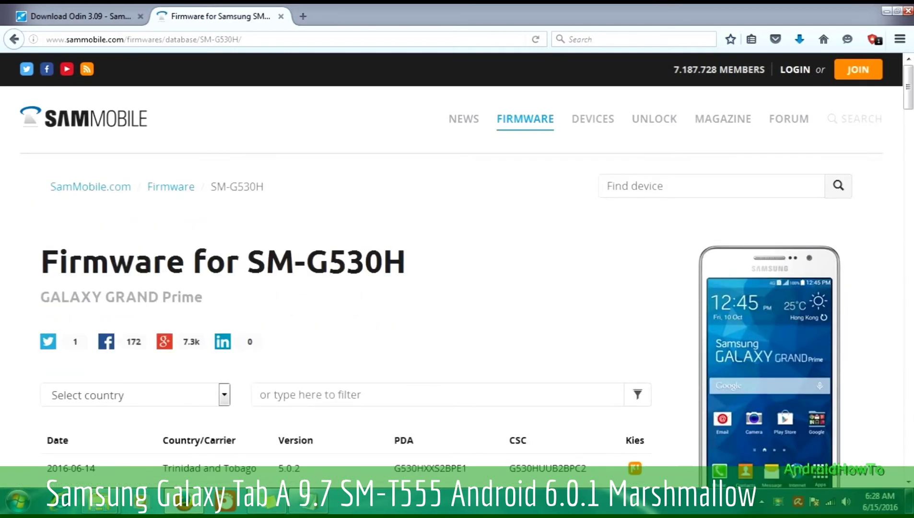
# Step: Open the download page of the India 5.0.2 firmware with PDA G530HXXU2BOH7 from the SM-G530H firmware list
pyautogui.scroll(-3, 457, 273)
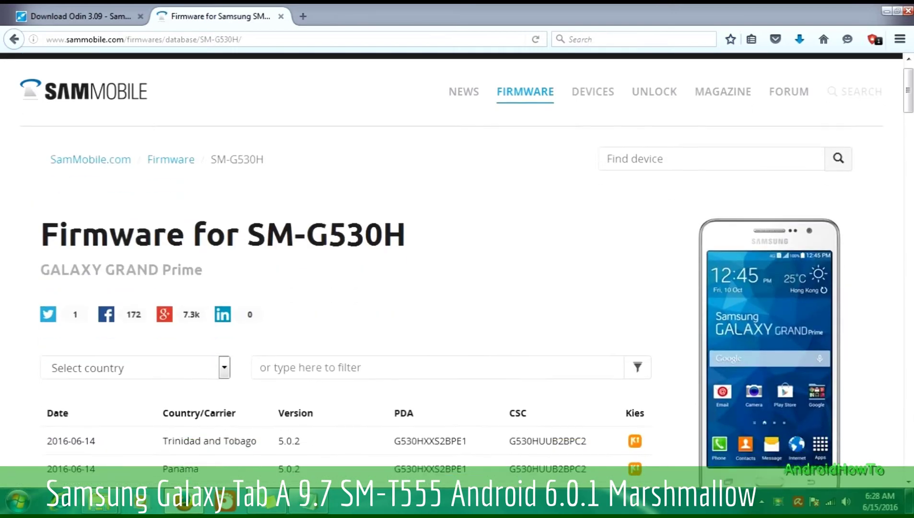
pyautogui.scroll(-2, 457, 271)
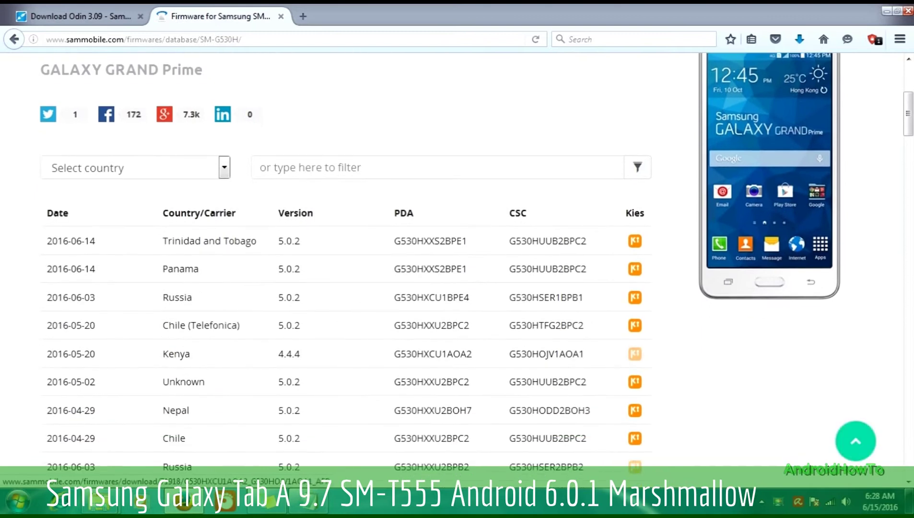
pyautogui.scroll(-8, 458, 271)
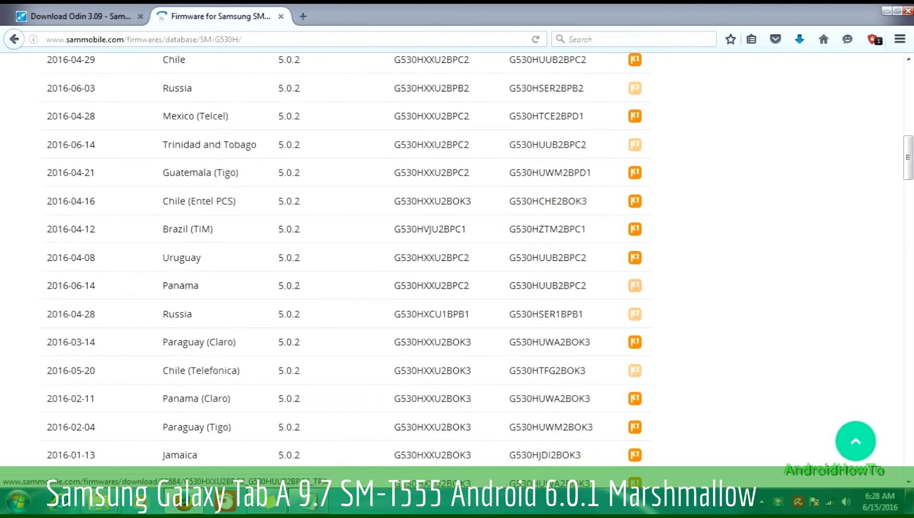
pyautogui.scroll(-8, 635, 342)
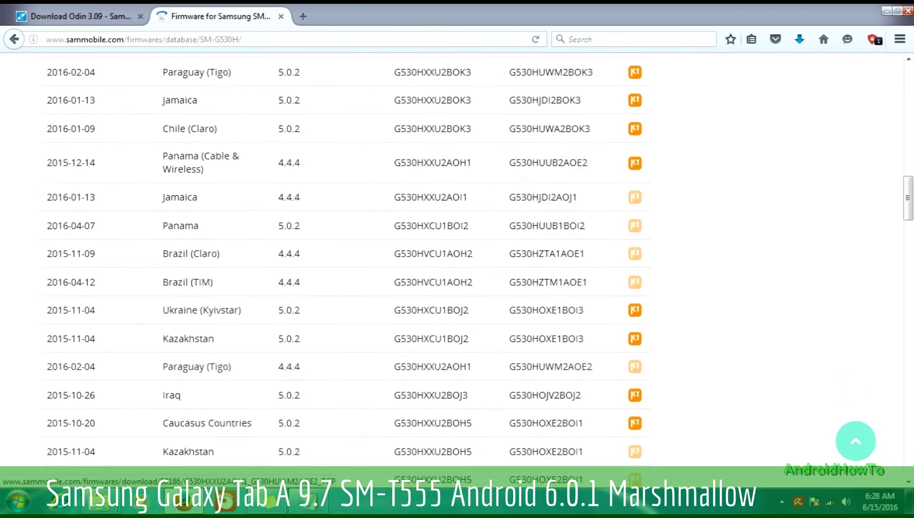
pyautogui.scroll(-6, 635, 342)
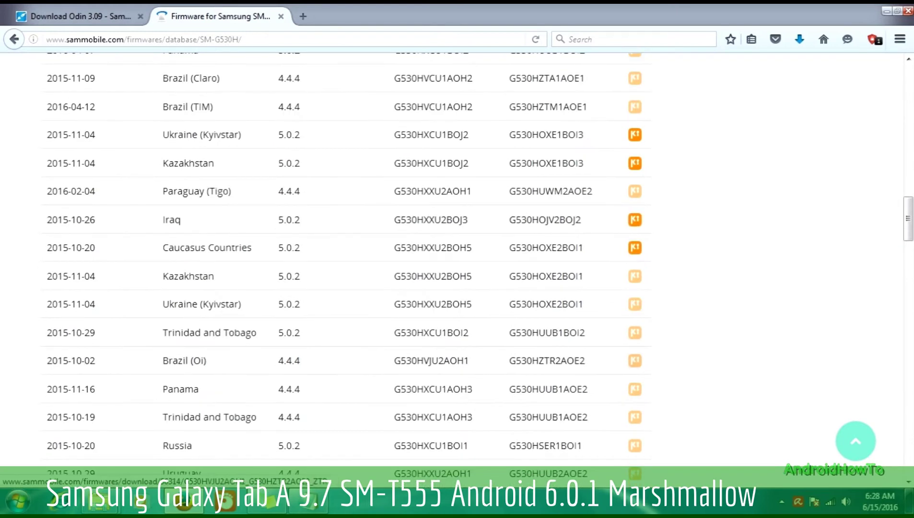
pyautogui.scroll(-3, 635, 342)
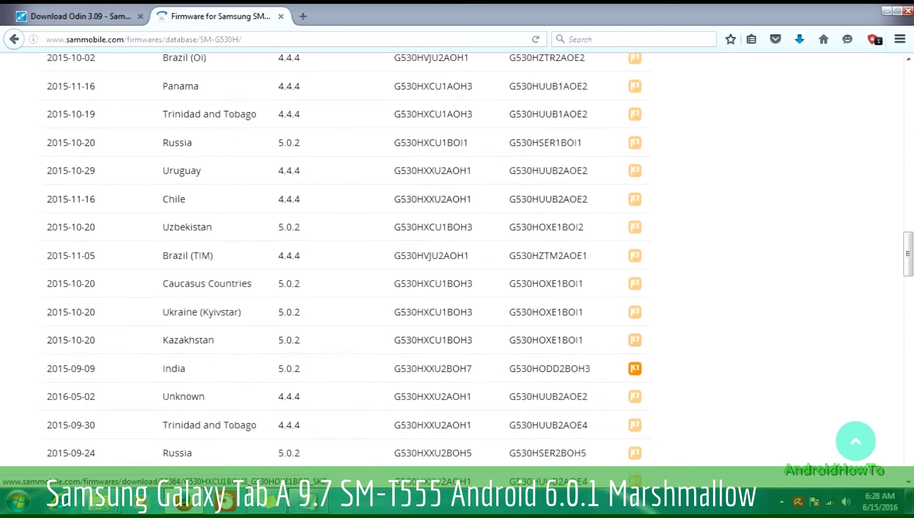
pyautogui.click(635, 369)
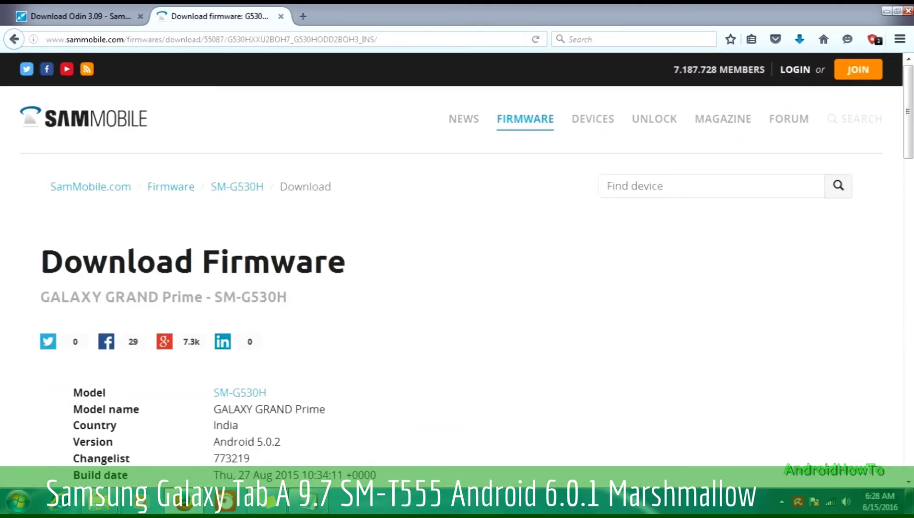
# Step: Highlight the device name and the model number on the firmware download page to check them
pyautogui.scroll(-3, 457, 264)
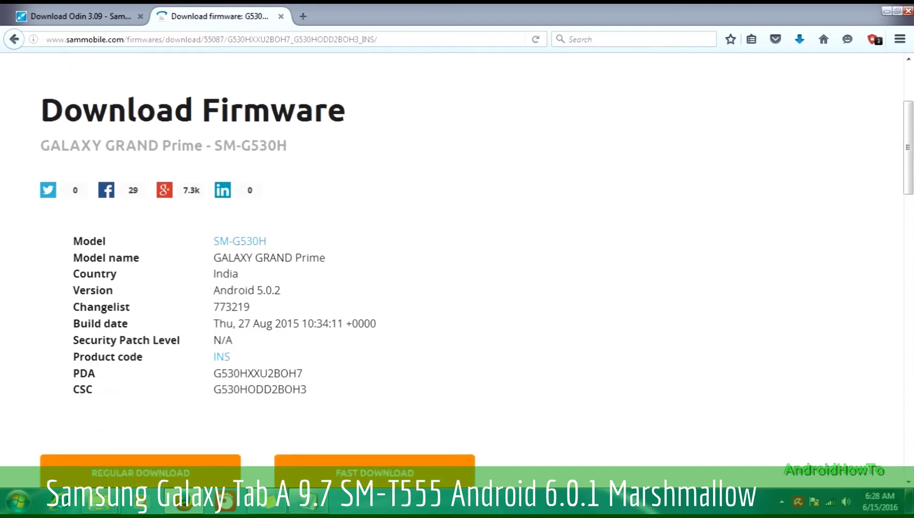
pyautogui.moveTo(41, 145); pyautogui.dragTo(287, 145)
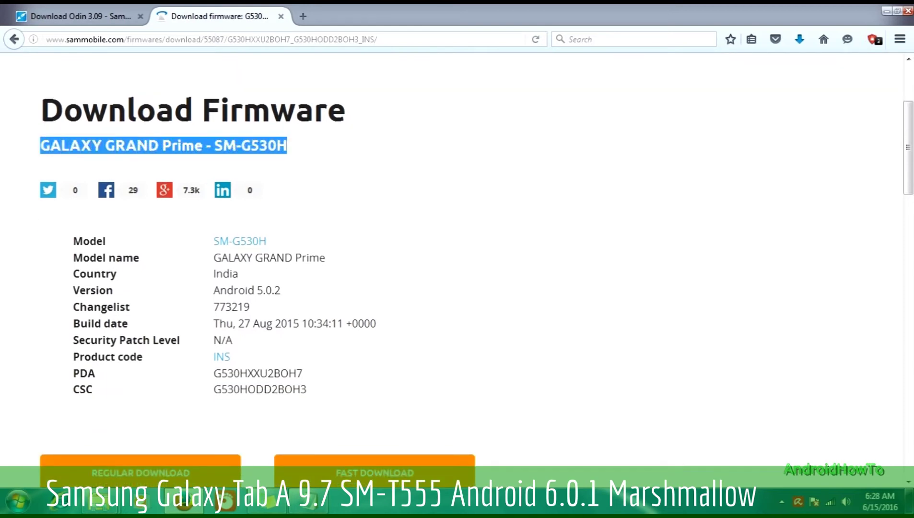
pyautogui.moveTo(213, 240); pyautogui.dragTo(269, 241)
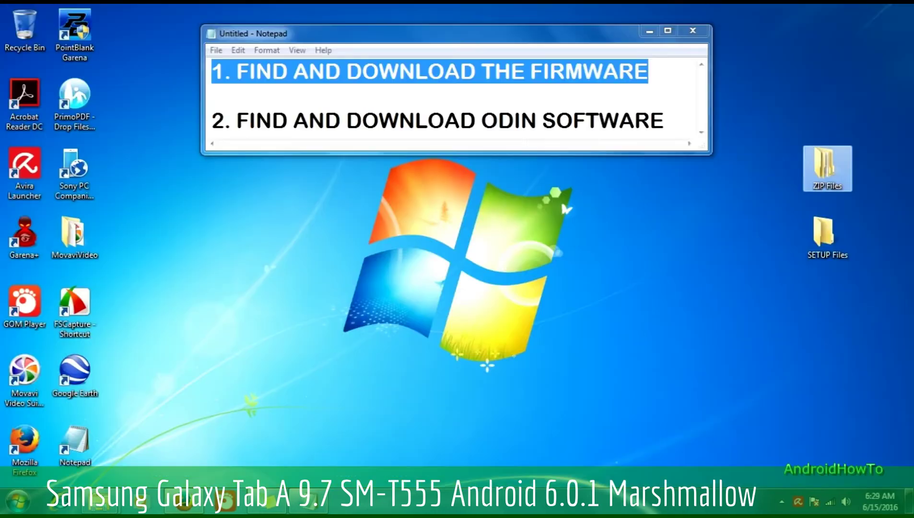
# Step: Check the G530HXXU1ANIL_G530HOLB1ANI3_XSE archive in the desktop's ZIP Files folder, and close the folder
pyautogui.doubleClick(825, 165)
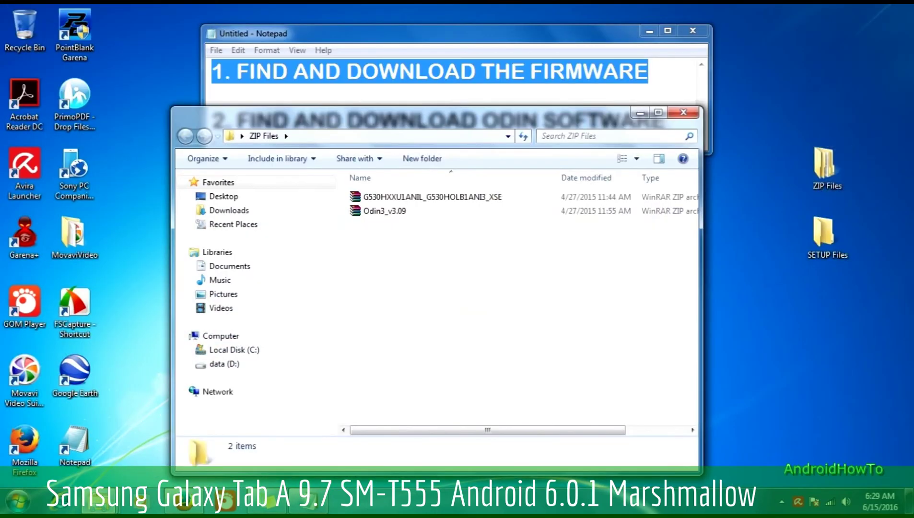
pyautogui.moveTo(432, 115); pyautogui.dragTo(450, 115)
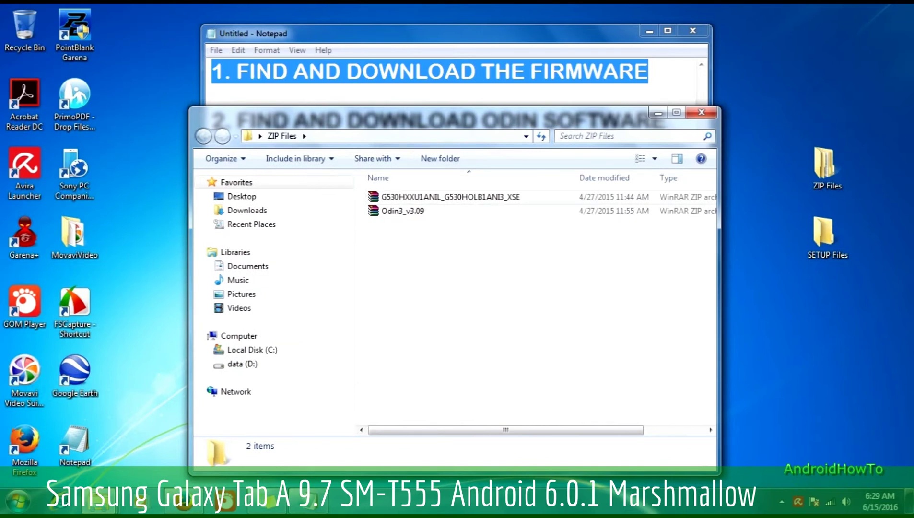
pyautogui.click(450, 197)
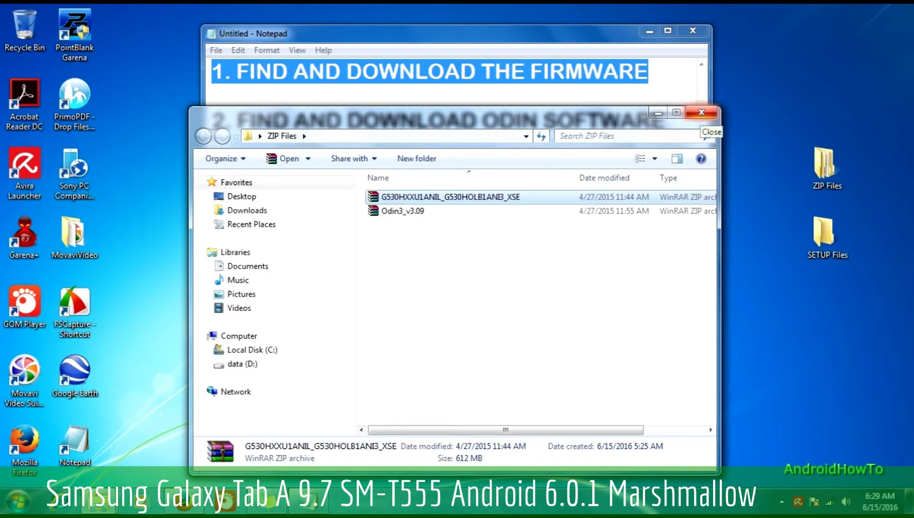
pyautogui.click(701, 112)
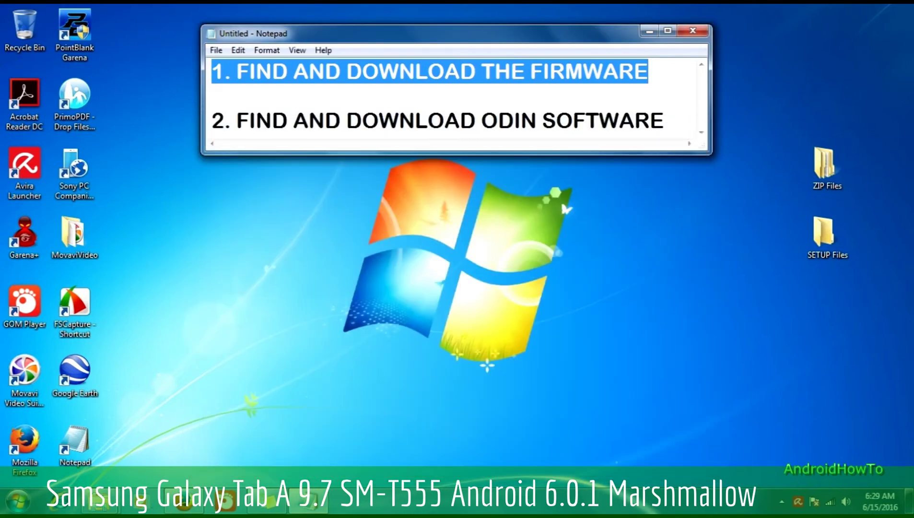
# Step: Highlight the line "2. FIND AND DOWNLOAD ODIN SOFTWARE" in the Notepad note
pyautogui.click(212, 121)
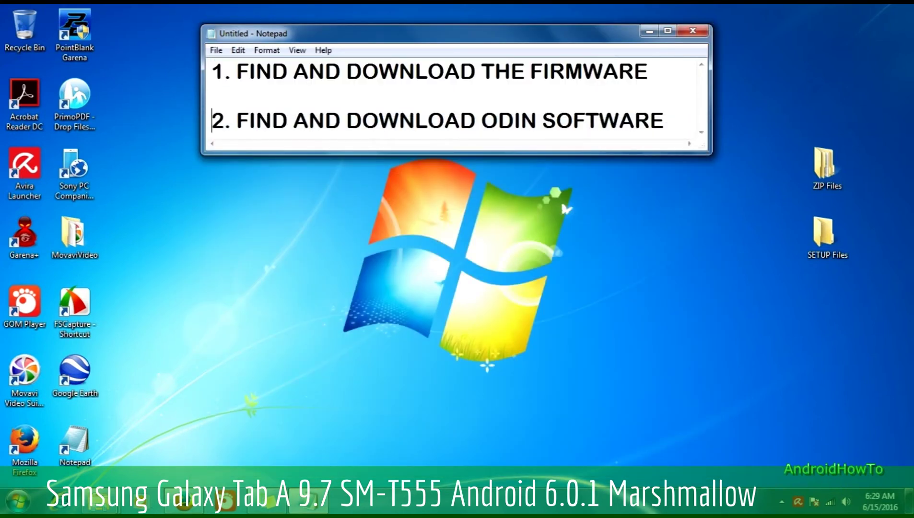
pyautogui.moveTo(212, 120); pyautogui.dragTo(236, 120)
pyautogui.hotkey('shift', 'Right')
pyautogui.hotkey('shift', 'Right')
pyautogui.hotkey('shift', 'Right')
pyautogui.hotkey('shift', 'Right')
pyautogui.hotkey('shift', 'Right')
pyautogui.hotkey('shift', 'Right')
pyautogui.hotkey('shift', 'Right')
pyautogui.hotkey('shift', 'Right')
pyautogui.hotkey('shift', 'Right')
pyautogui.hotkey('shift', 'Right')
pyautogui.hotkey('shift', 'Right')
pyautogui.hotkey('shift', 'Right')
pyautogui.hotkey('shift', 'Right')
pyautogui.hotkey('shift', 'Right')
pyautogui.hotkey('shift', 'Right')
pyautogui.hotkey('shift', 'Right')
pyautogui.hotkey('shift', 'Right')
pyautogui.hotkey('shift', 'Right')
pyautogui.hotkey('shift', 'Right')
pyautogui.hotkey('shift', 'Right')
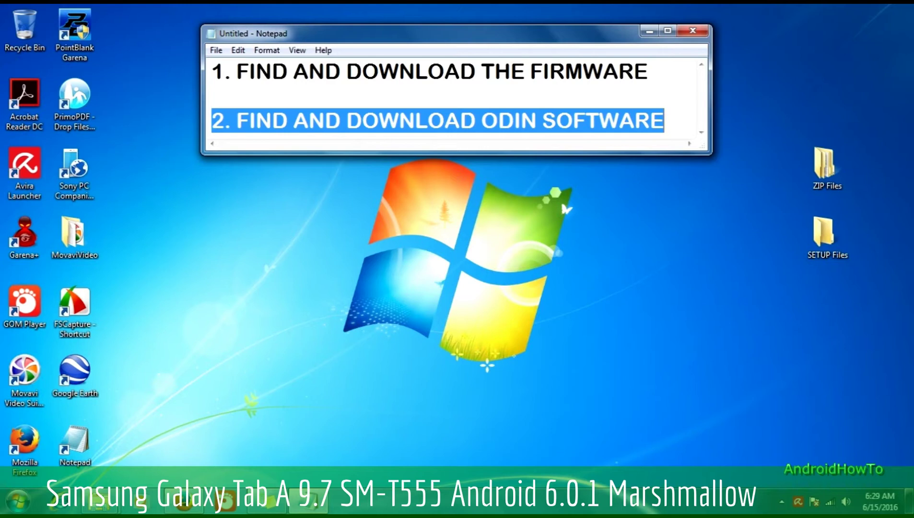
# Step: Switch to Firefox and open the Samsung Odin 3.09 page from the download links on odindownload.com
pyautogui.moveTo(184, 502)
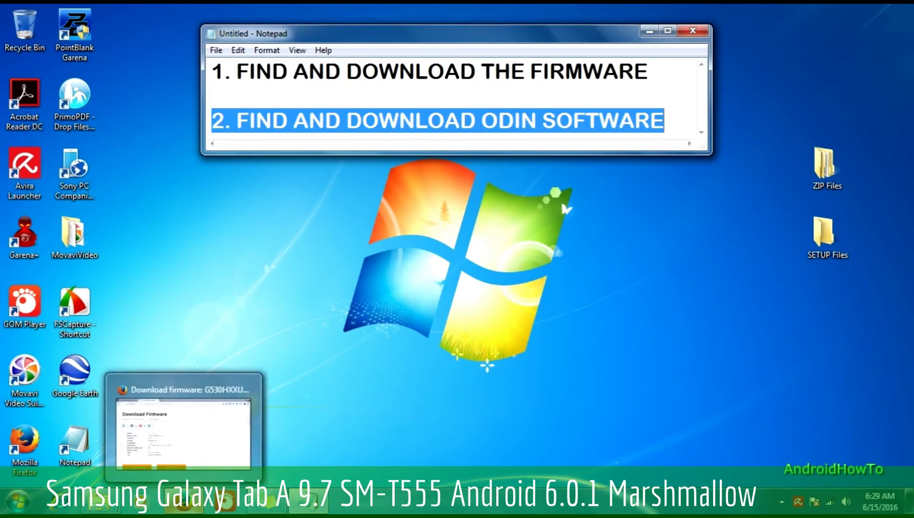
pyautogui.click(184, 503)
pyautogui.click(77, 16)
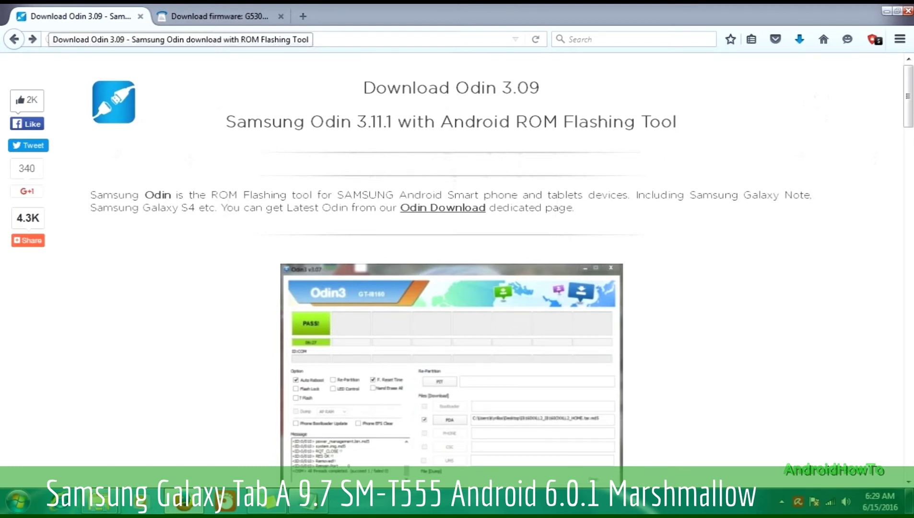
pyautogui.moveTo(363, 87); pyautogui.dragTo(540, 88)
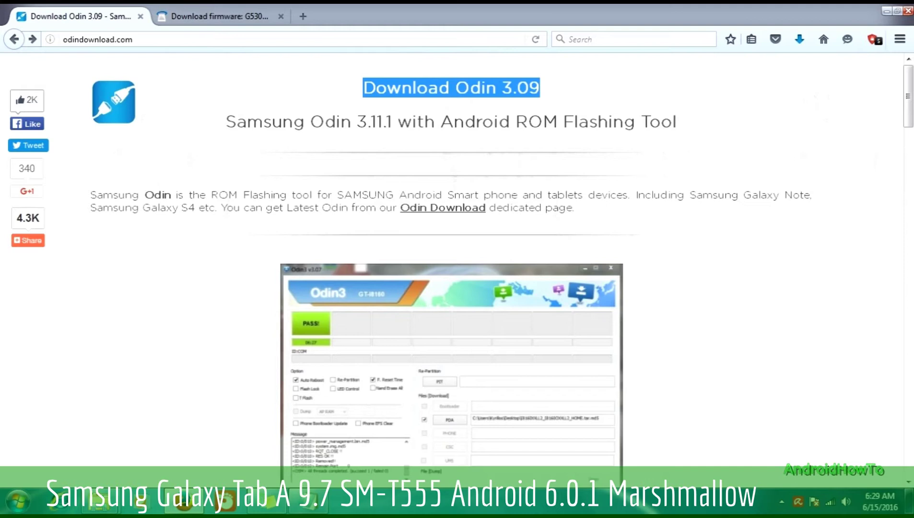
pyautogui.click(540, 88)
pyautogui.scroll(-10, 457, 271)
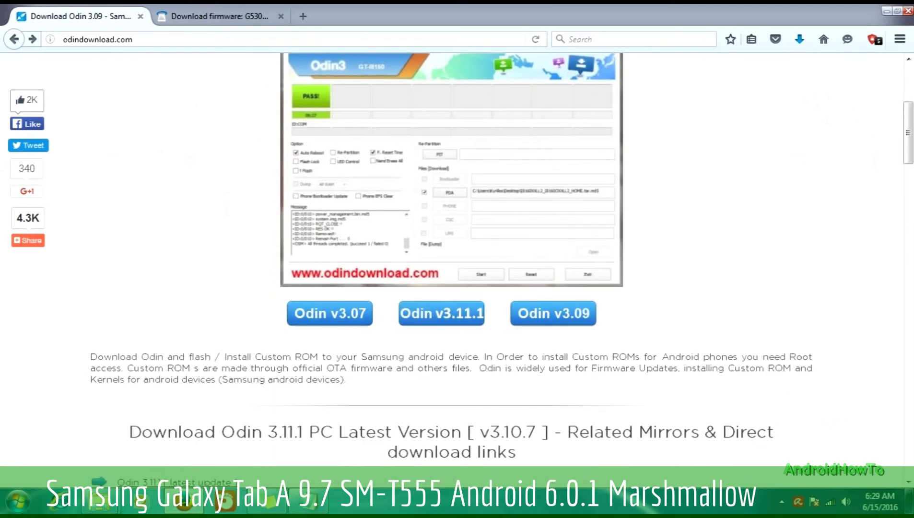
pyautogui.scroll(-4, 457, 267)
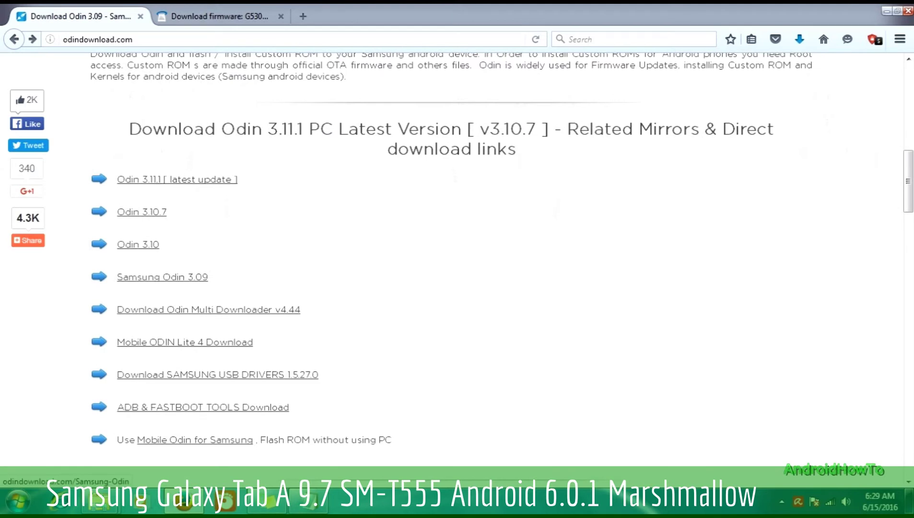
pyautogui.click(162, 276)
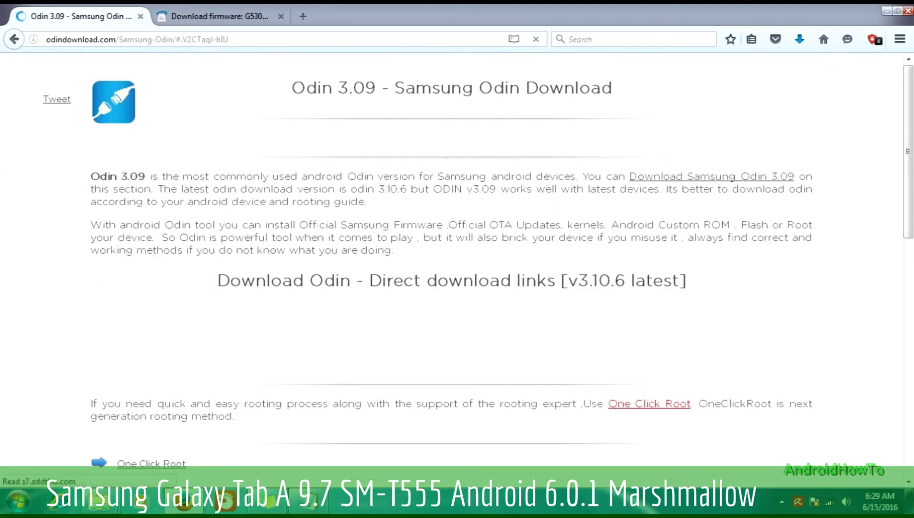
# Step: Locate the Odin 3.09 download link on the Samsung Odin page and highlight it
pyautogui.moveTo(292, 88); pyautogui.dragTo(613, 87)
pyautogui.scroll(-5, 455, 259)
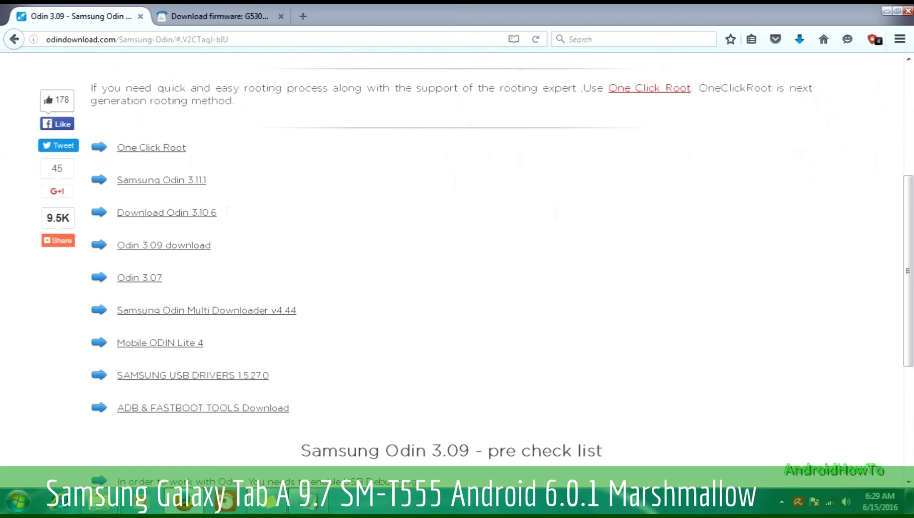
pyautogui.moveTo(117, 245); pyautogui.dragTo(211, 245)
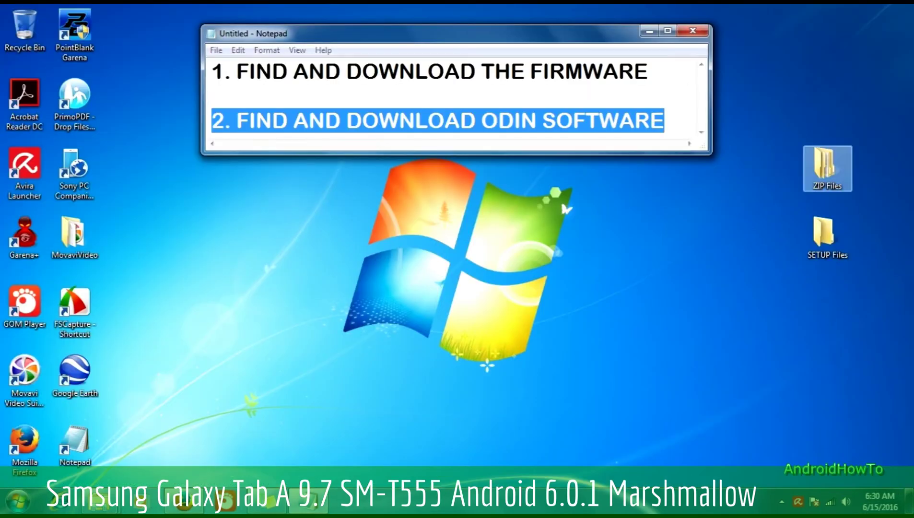
# Step: Check the Odin3_v3.09 archive in the desktop's ZIP Files folder, close the folder and clear the note's text highlight
pyautogui.doubleClick(827, 167)
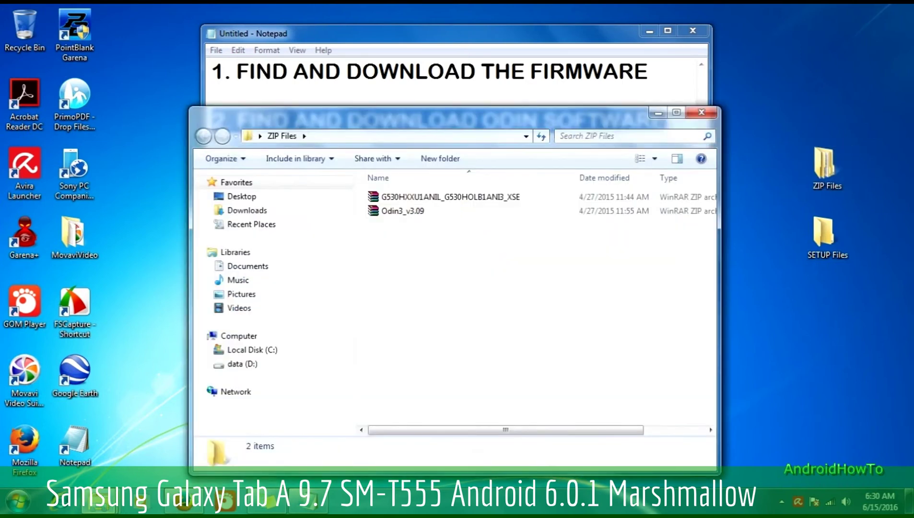
pyautogui.click(402, 211)
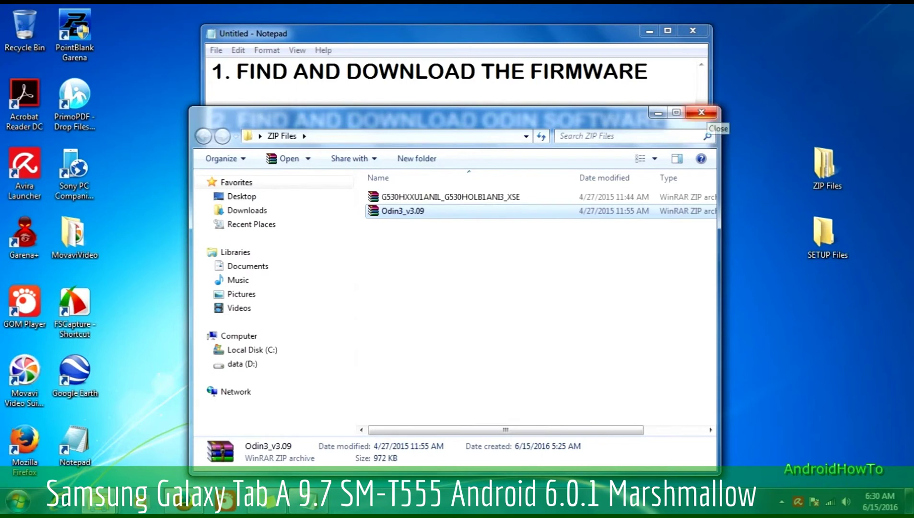
pyautogui.click(701, 112)
pyautogui.click(664, 119)
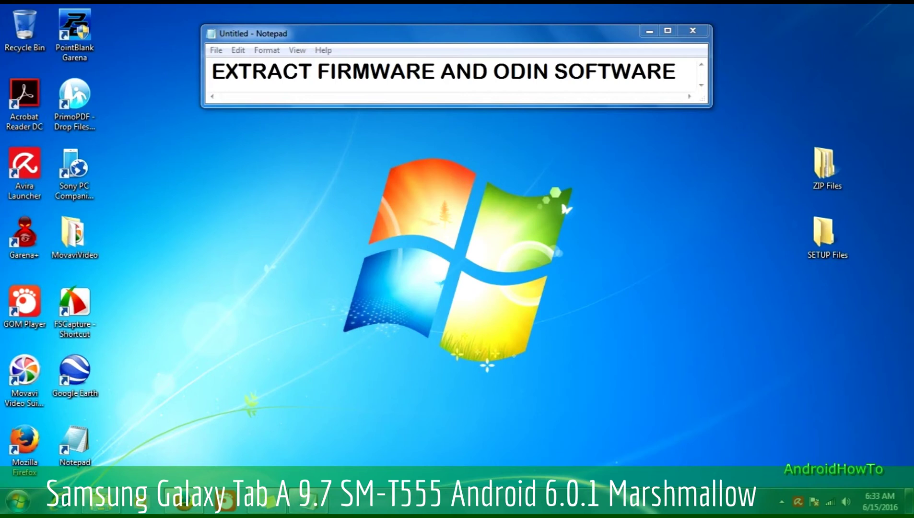
# Step: Highlight the extraction note, and extract the HOME.tar.md5 firmware file from the G530HXXU1ANIL_G530HOLB1ANI3_XSE archive in ZIP Files into the desktop's SETUP Files folder
pyautogui.moveTo(212, 72); pyautogui.dragTo(676, 72)
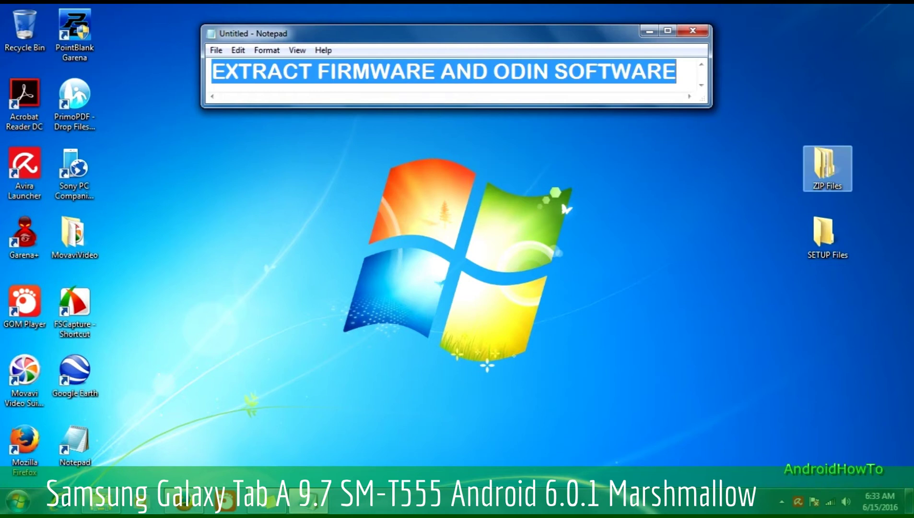
pyautogui.click(827, 168)
pyautogui.doubleClick(827, 168)
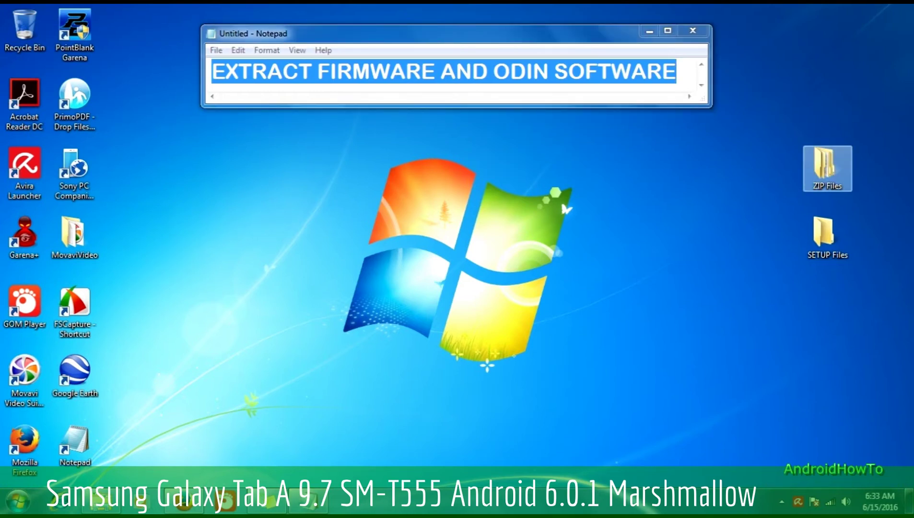
pyautogui.click(452, 184)
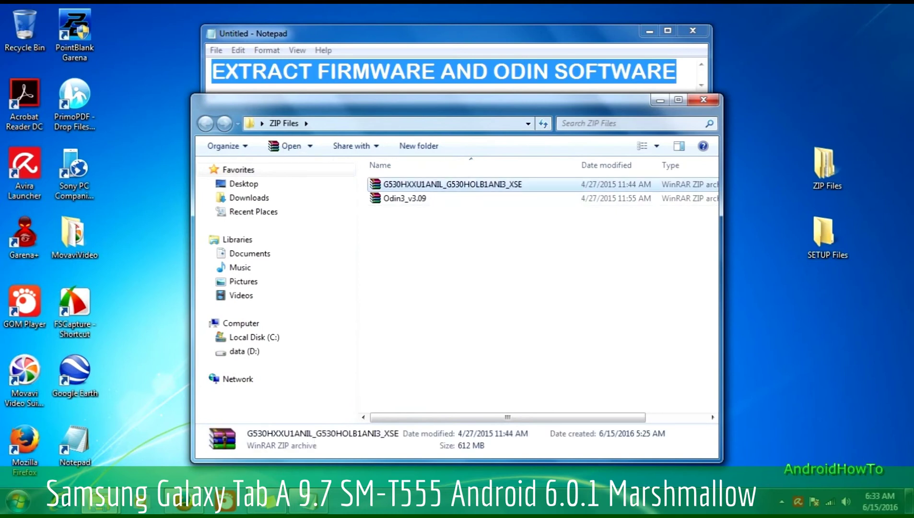
pyautogui.press('Return')
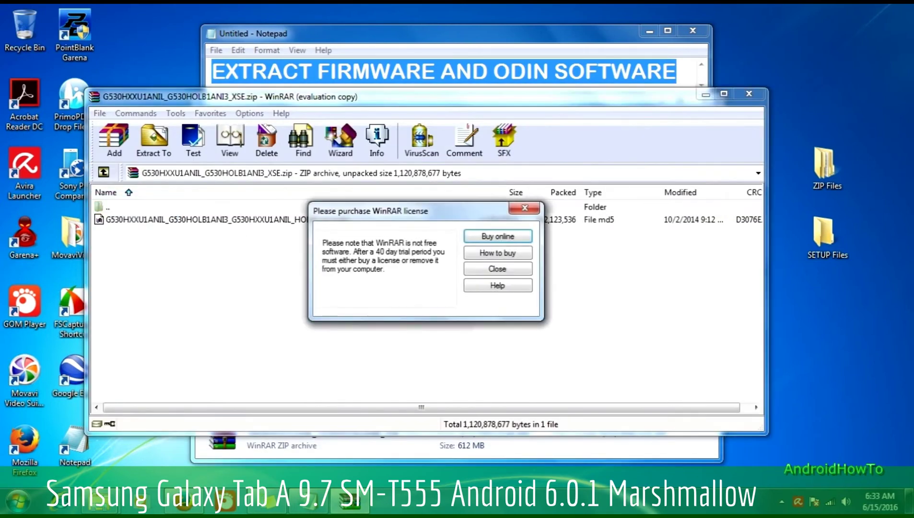
pyautogui.click(497, 269)
pyautogui.click(226, 219)
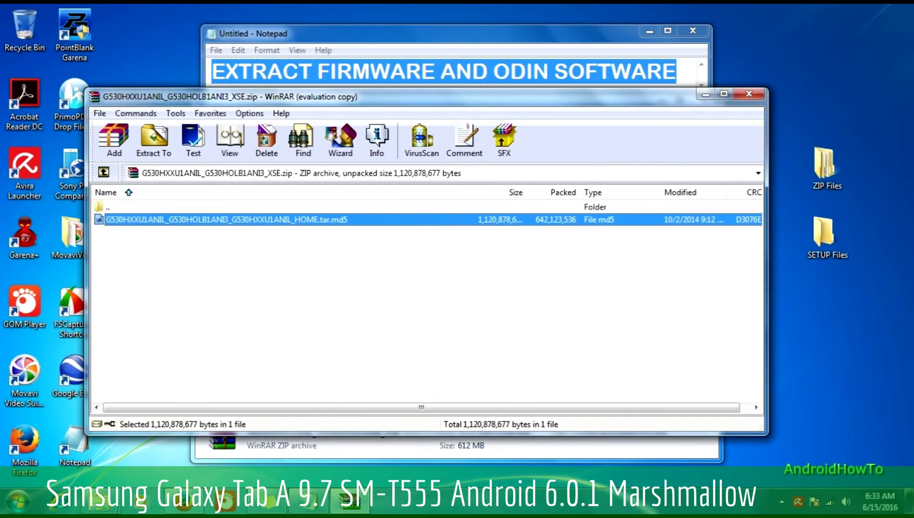
pyautogui.click(153, 139)
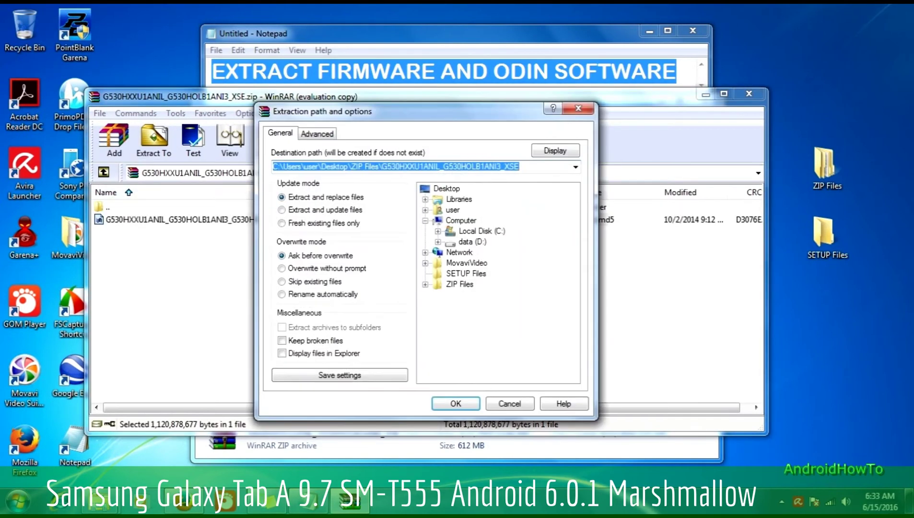
pyautogui.click(466, 273)
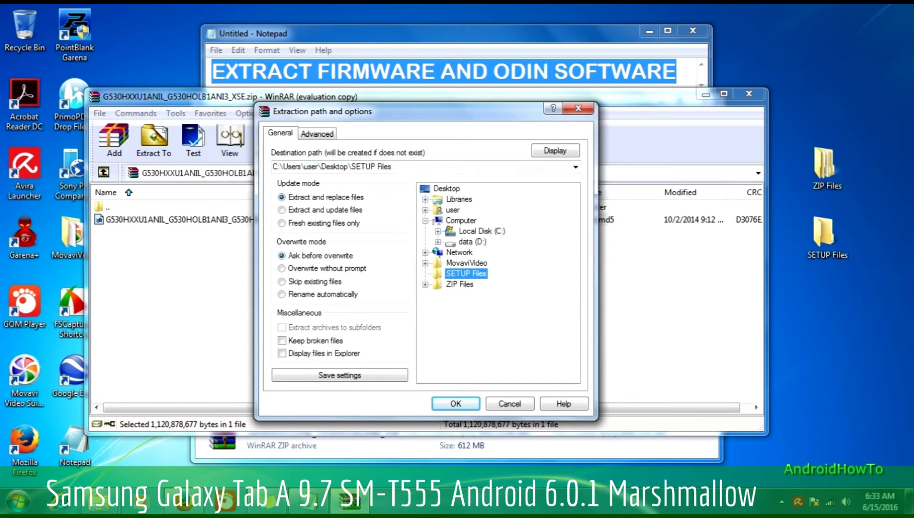
pyautogui.click(455, 403)
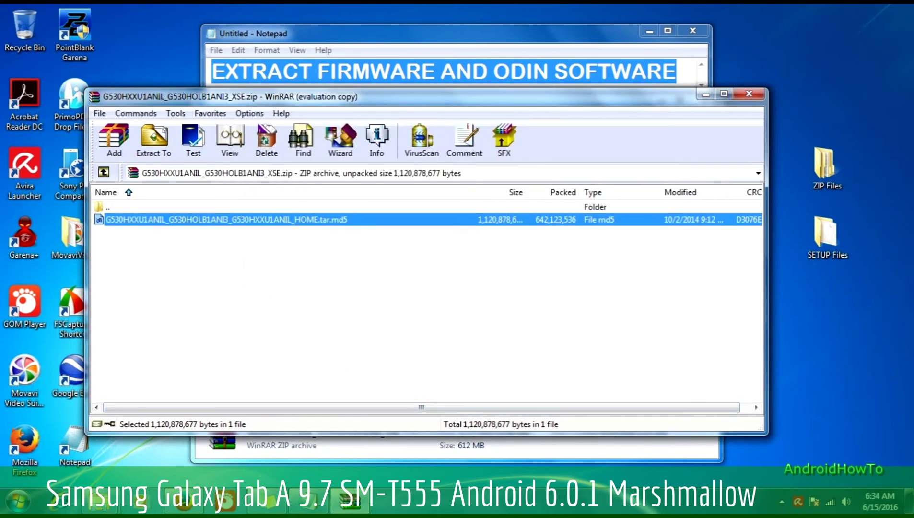
# Step: Close the firmware archive, extract Odin3 v3.09.exe and Odin3.ini from Odin3_v3.09 into the desktop's SETUP Files folder, and close the archive and ZIP Files windows
pyautogui.click(749, 94)
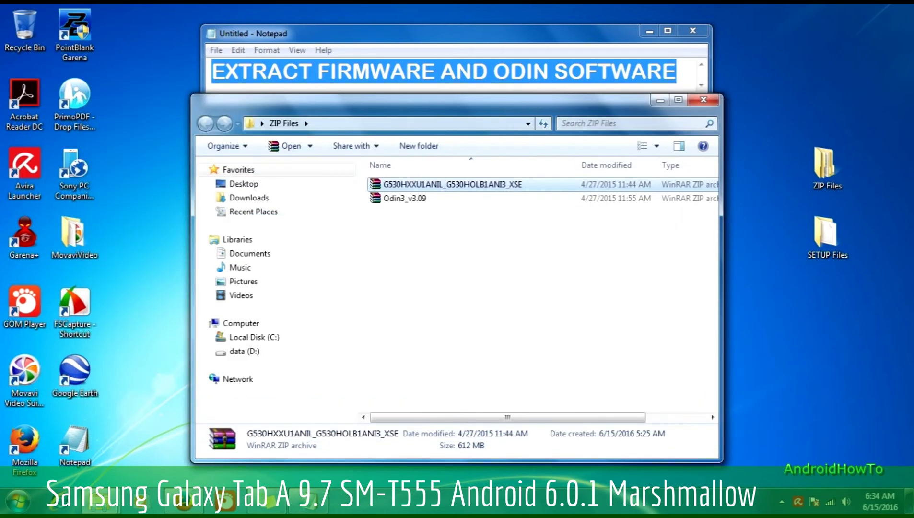
pyautogui.click(404, 198)
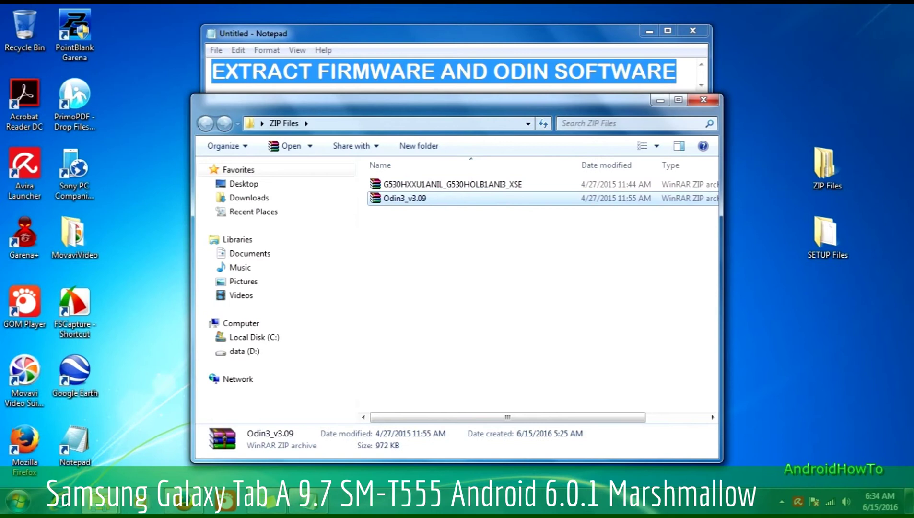
pyautogui.doubleClick(404, 198)
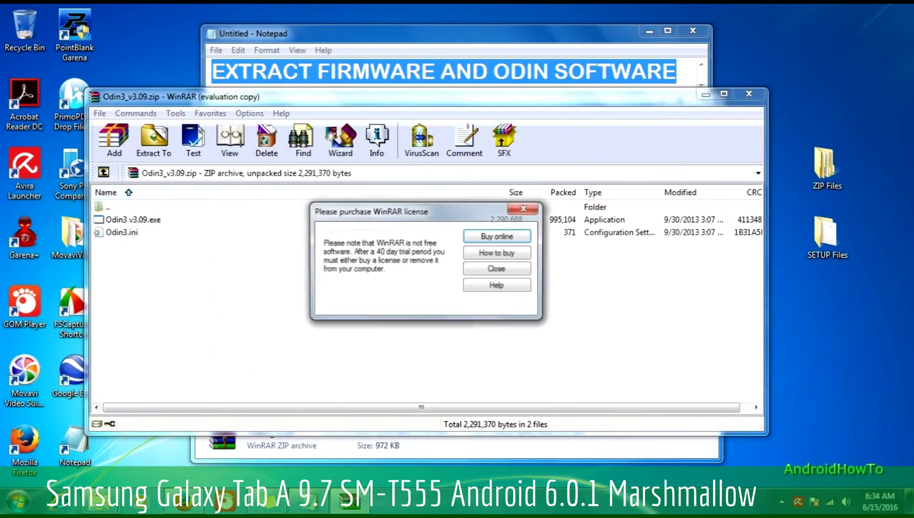
pyautogui.press('Escape')
pyautogui.click(133, 219)
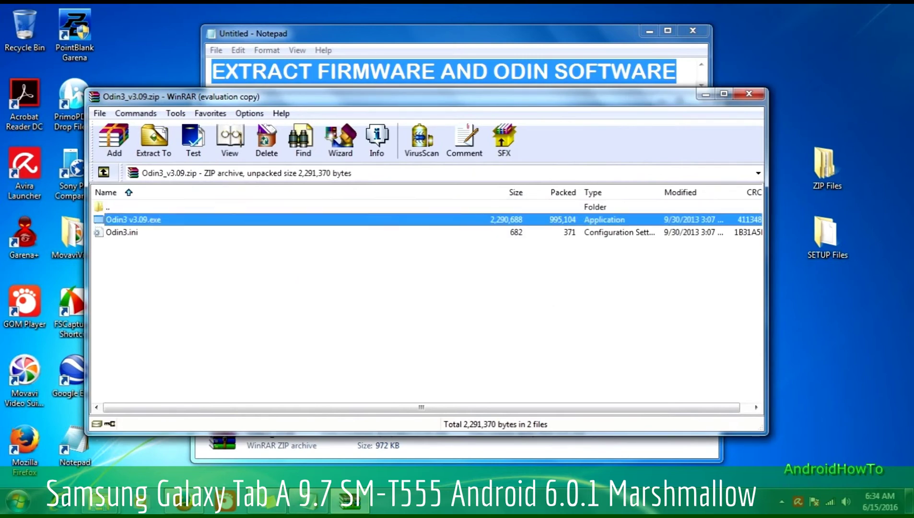
pyautogui.hotkey('shift', 'Down')
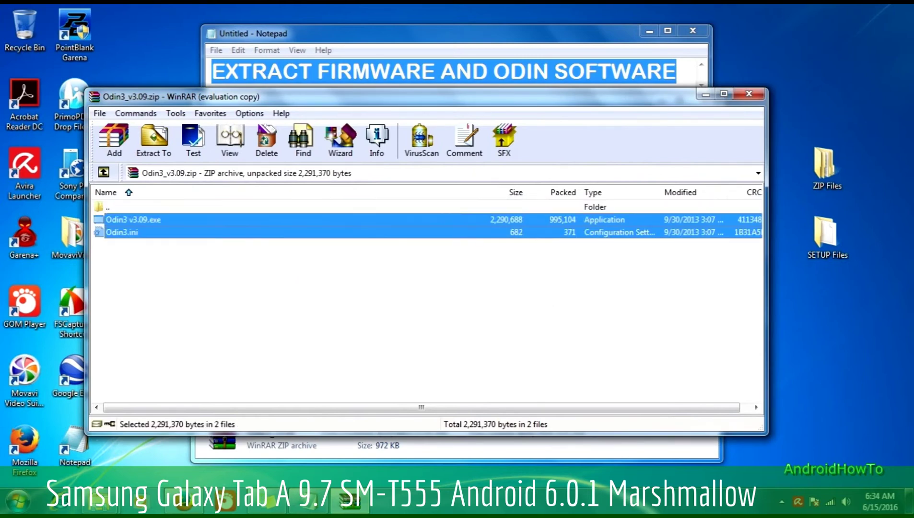
pyautogui.click(153, 139)
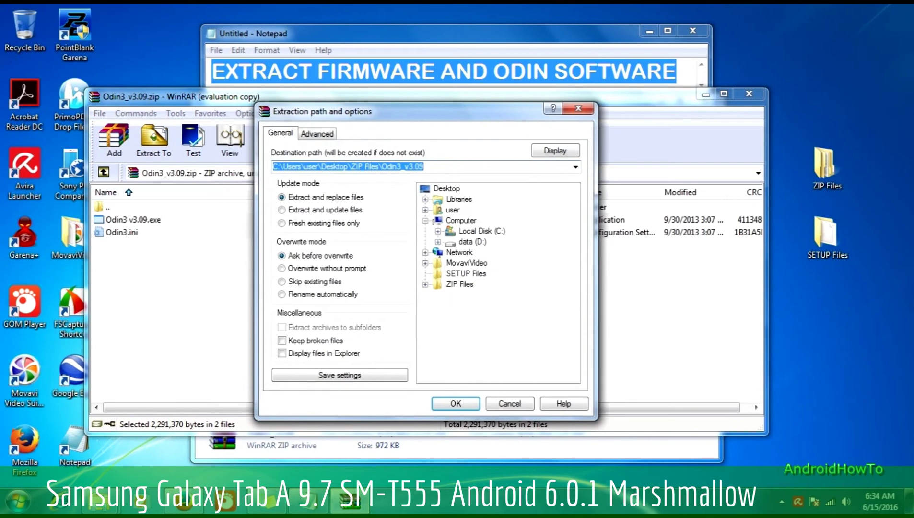
pyautogui.click(466, 273)
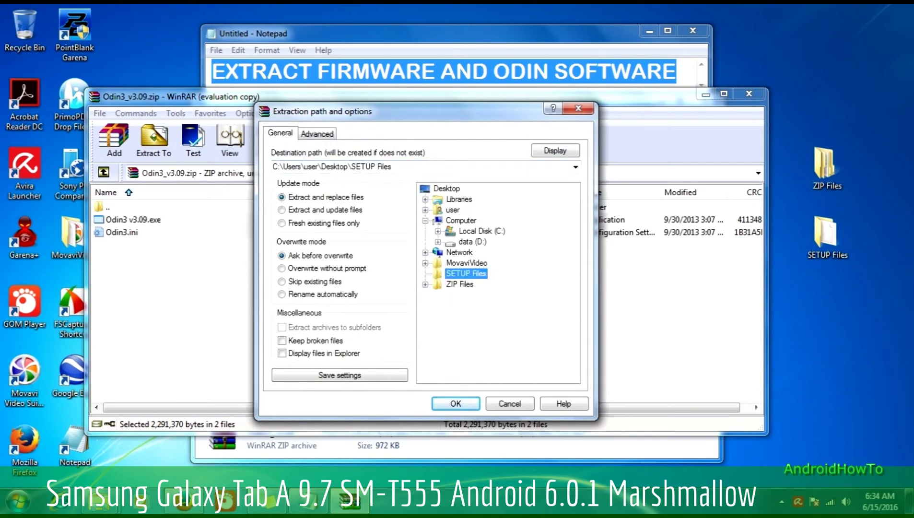
pyautogui.click(456, 403)
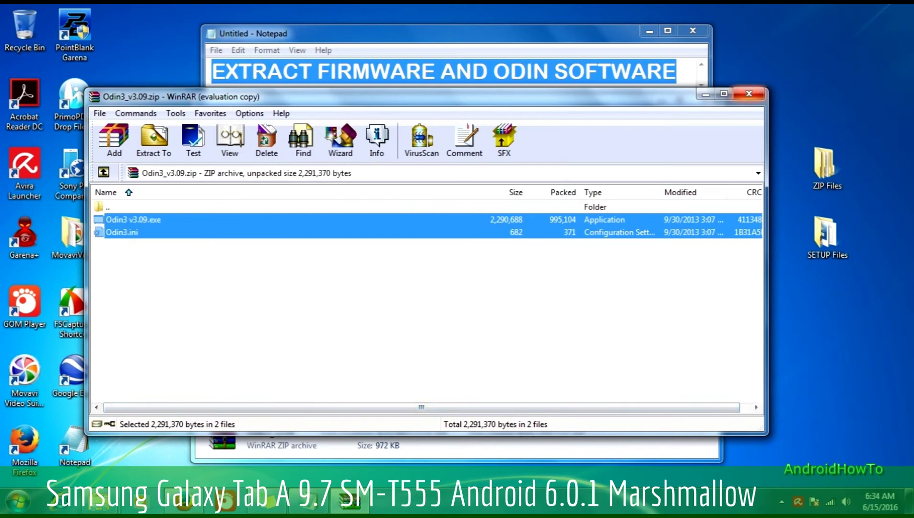
pyautogui.click(749, 94)
pyautogui.click(703, 100)
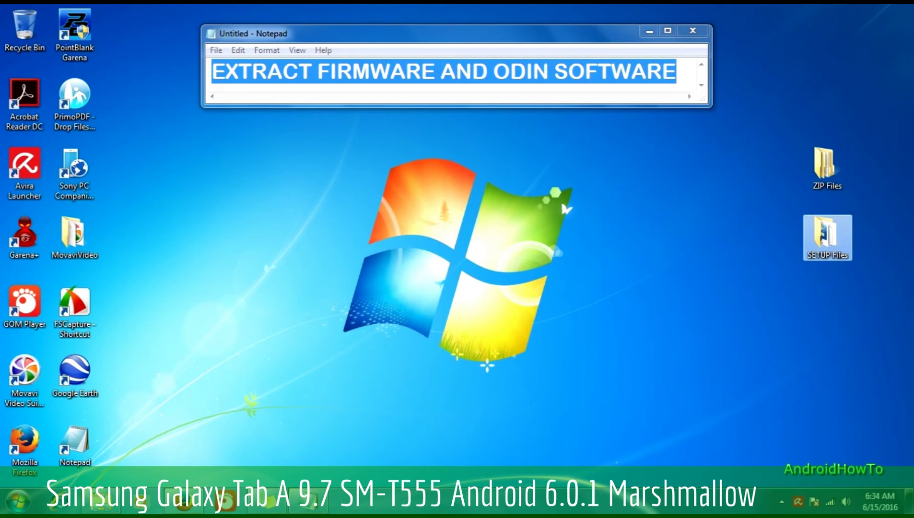
# Step: Check the extracted firmware and Odin3 v3.09 files in the desktop's SETUP Files folder
pyautogui.doubleClick(828, 232)
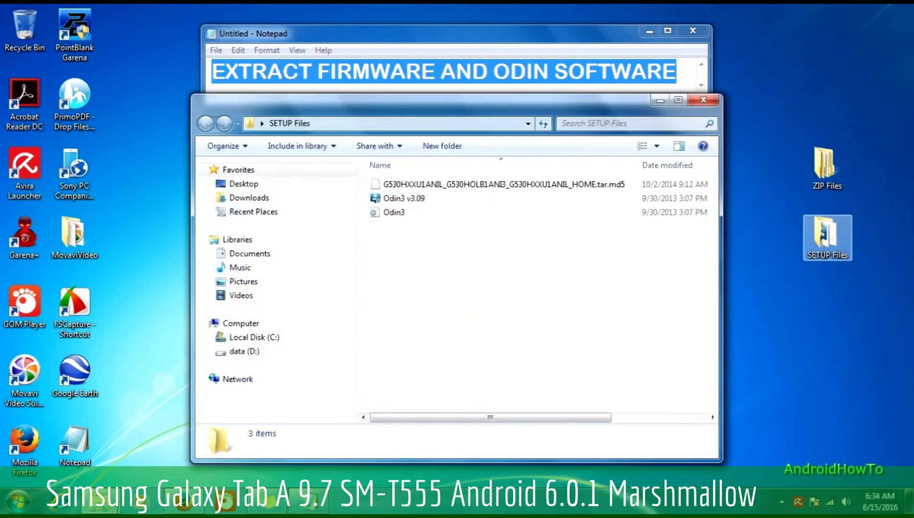
pyautogui.click(504, 184)
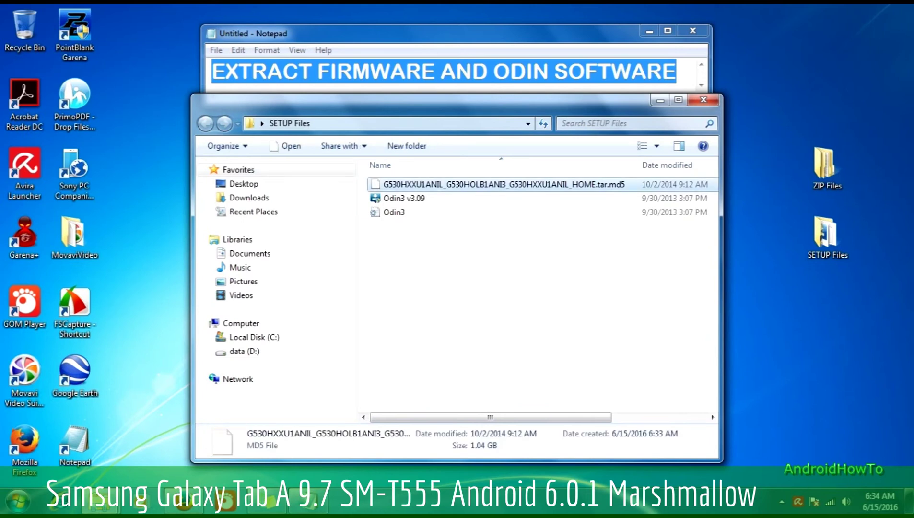
pyautogui.click(446, 198)
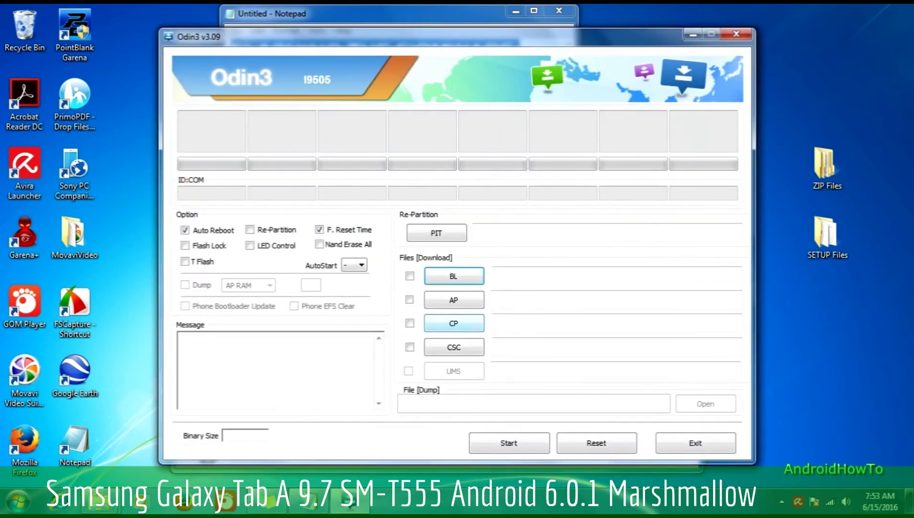
# Step: In Odin3 v3.09, load G530HXXU2BOH7_G530HODD2BOH3_G530HXXU2BOH5_HOME.tar.md5 from the desktop's SETUP Files folder as the AP file and start flashing
pyautogui.moveTo(431, 36); pyautogui.dragTo(409, 72)
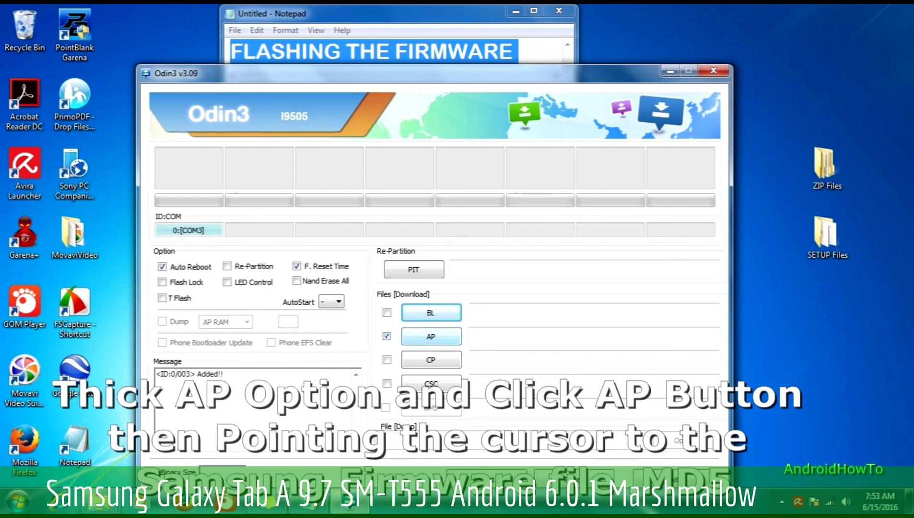
pyautogui.click(431, 336)
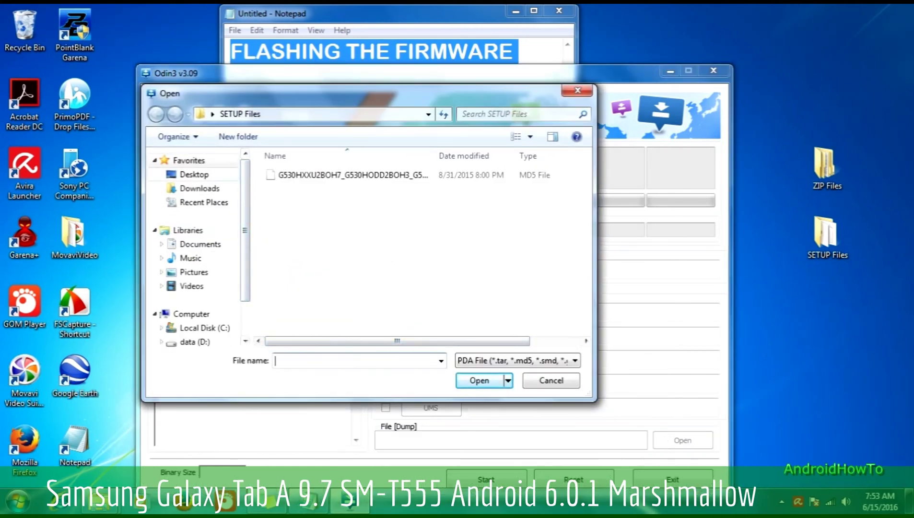
pyautogui.click(193, 174)
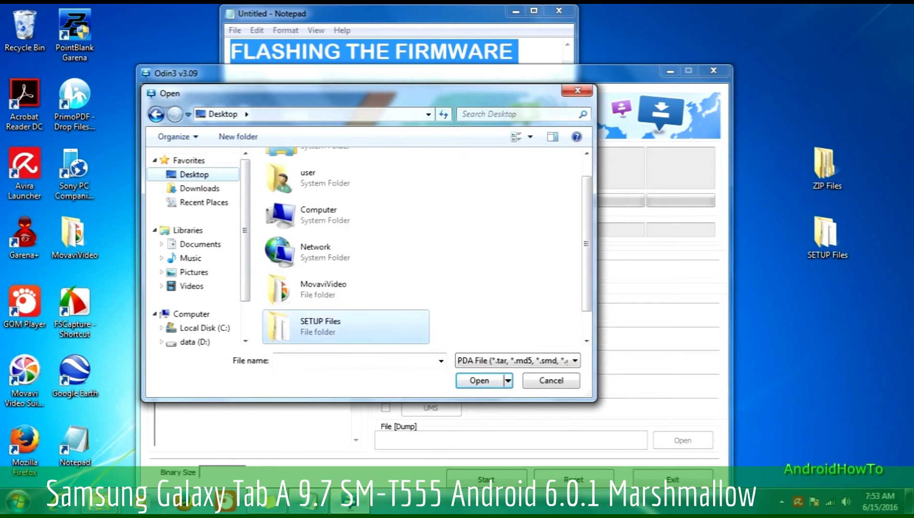
pyautogui.doubleClick(314, 329)
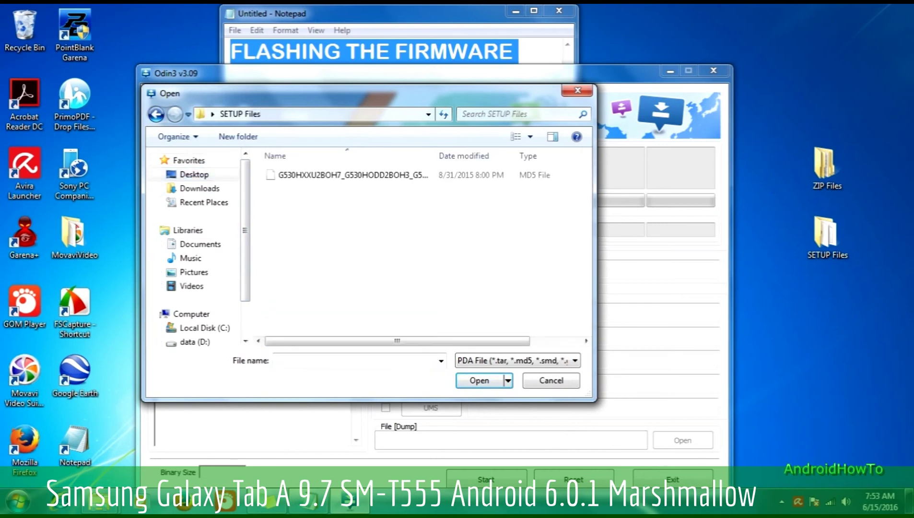
pyautogui.click(353, 175)
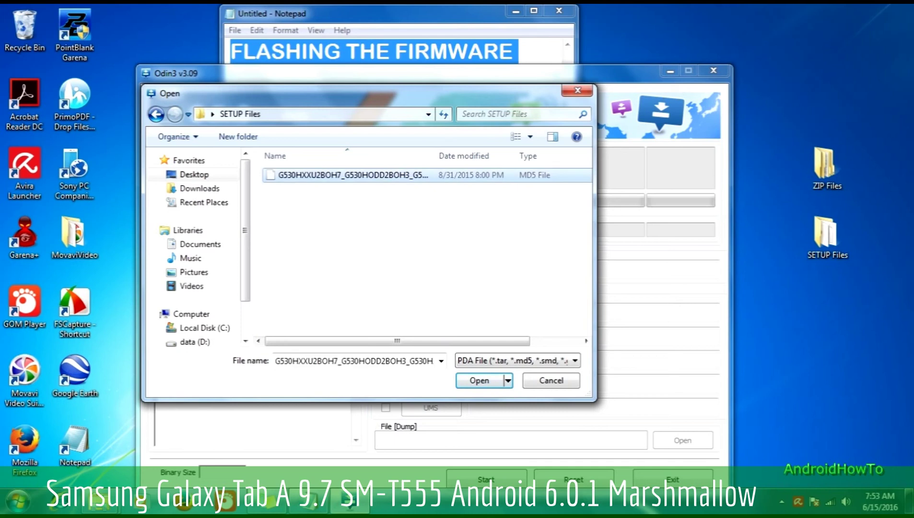
pyautogui.click(479, 381)
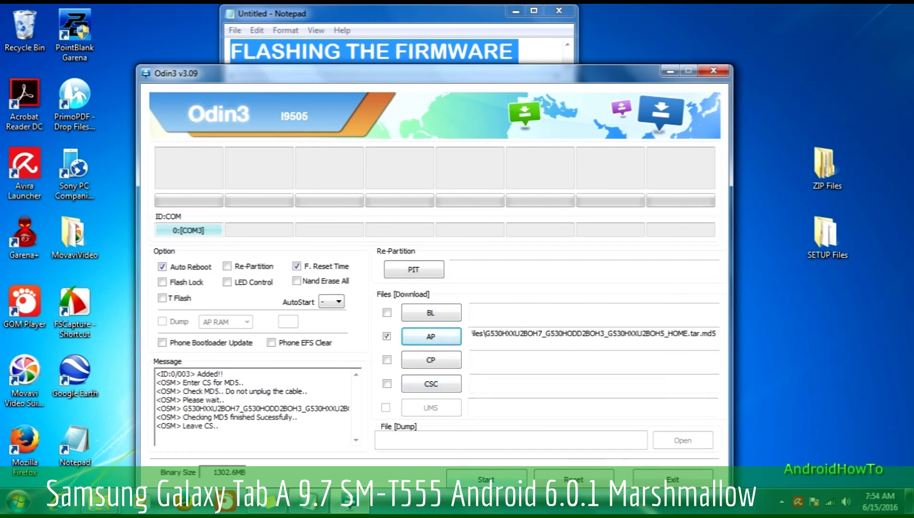
pyautogui.click(486, 479)
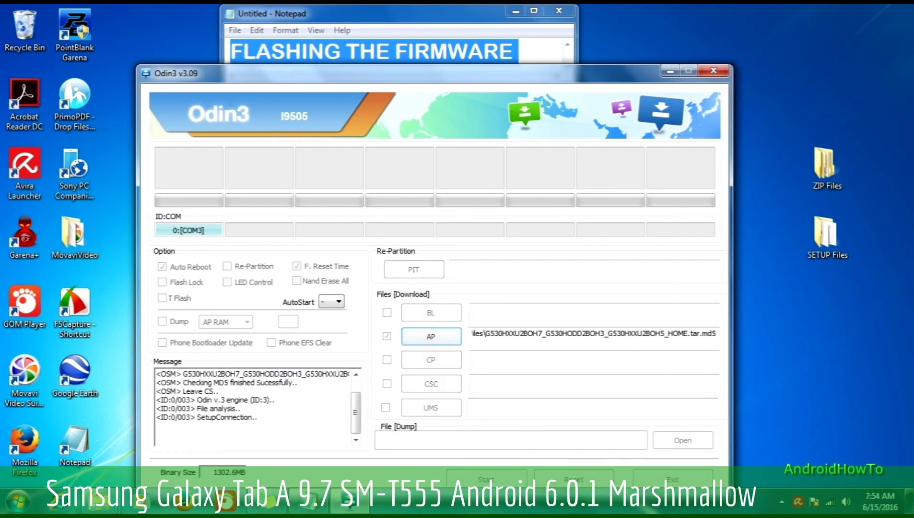